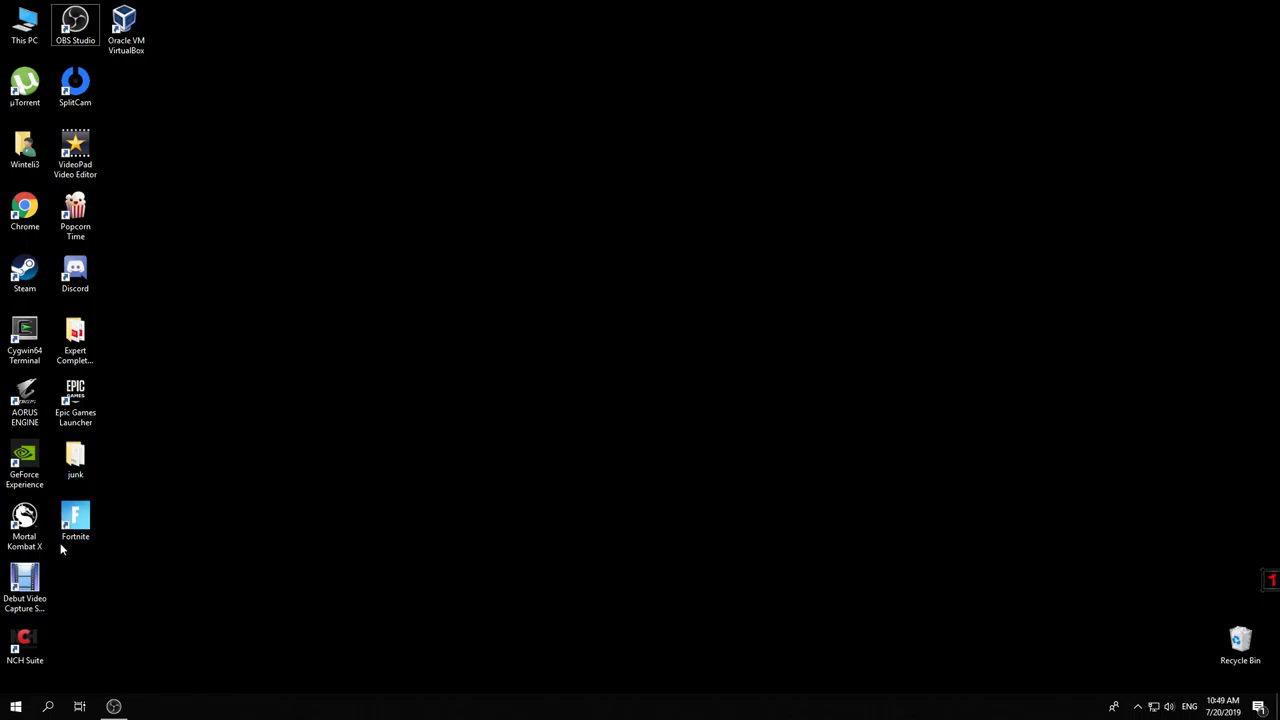
click(25, 645)
click(25, 588)
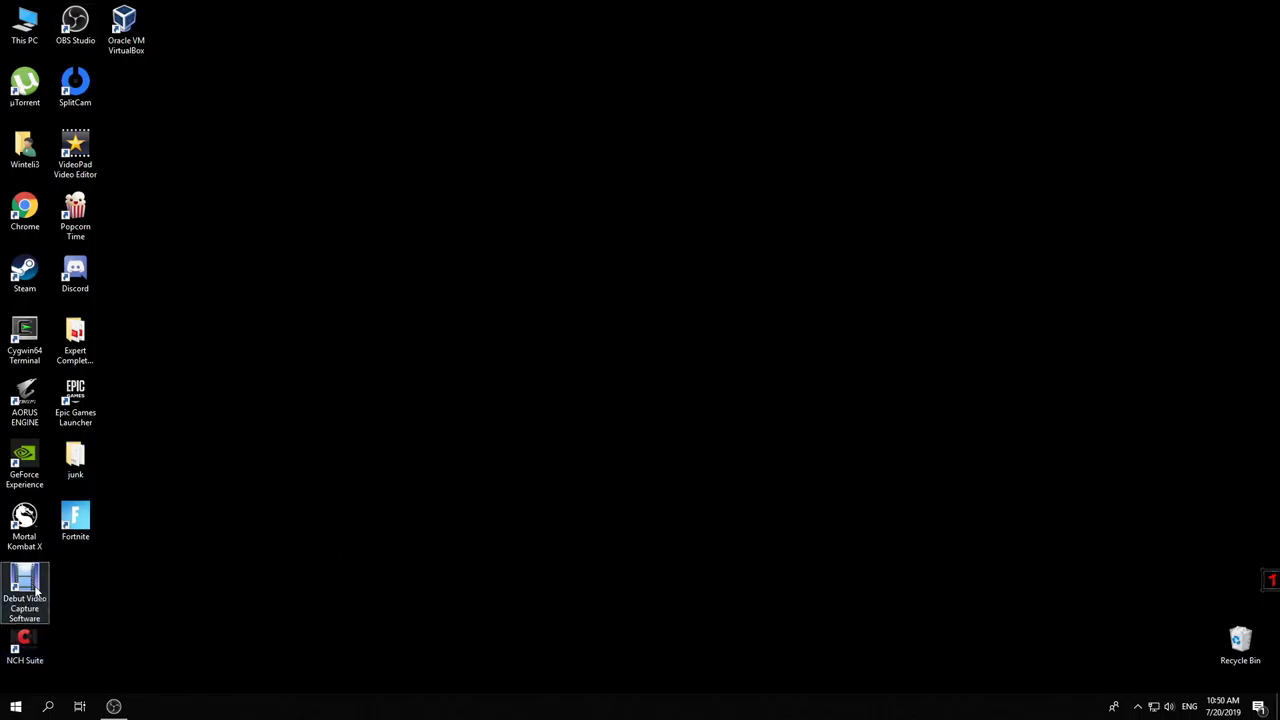
click(25, 645)
click(4, 602)
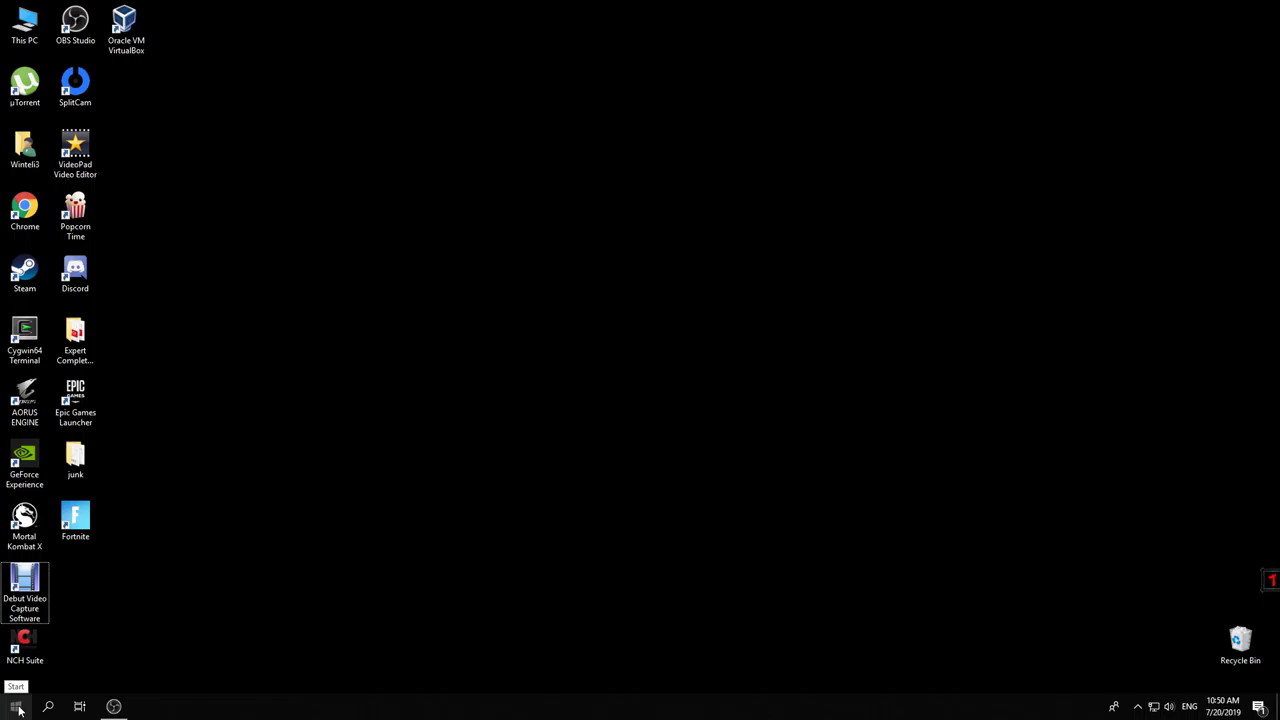
Look through the alphabetical list of apps installed on the computer.
click(17, 708)
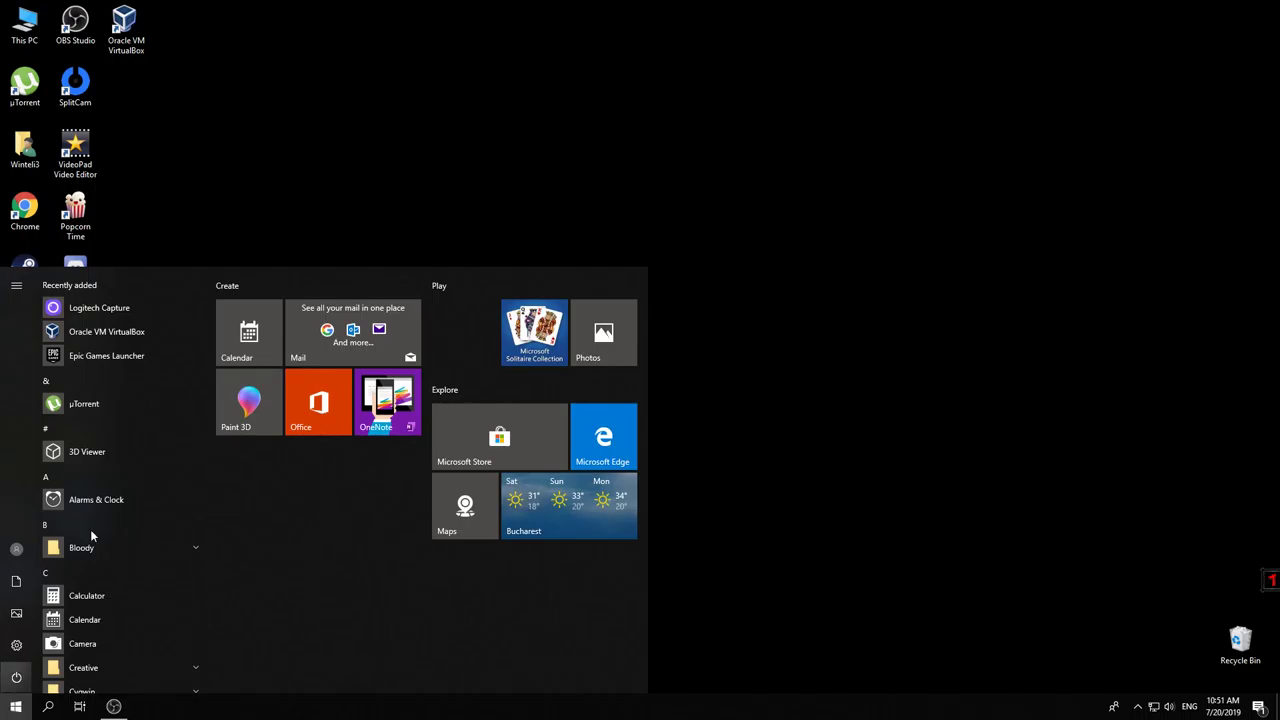
scroll(110, 470, down, 15)
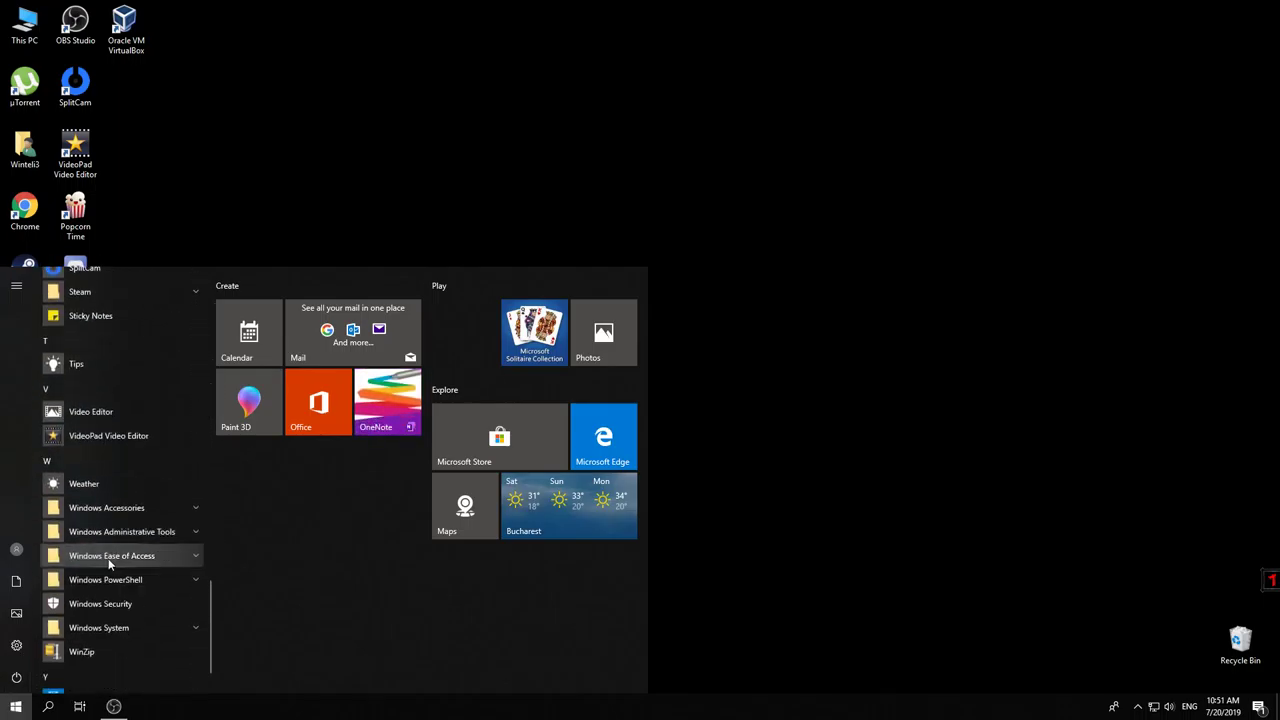
scroll(109, 551, up, 20)
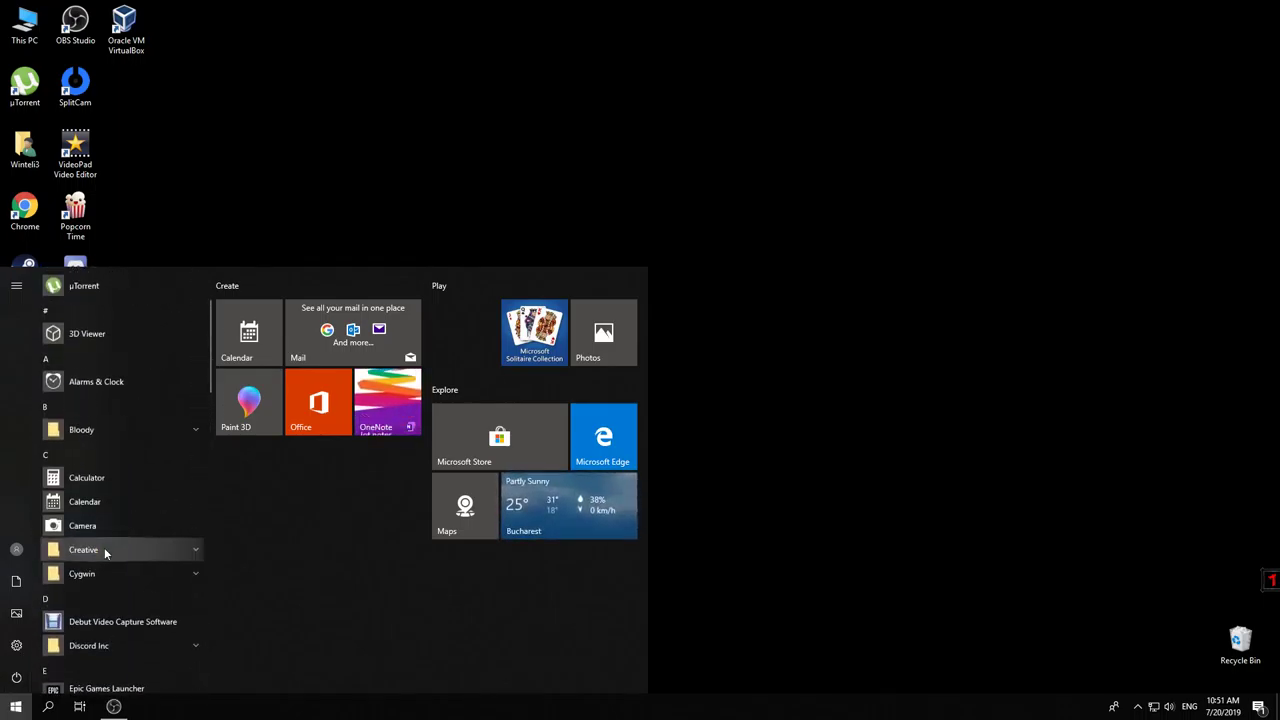
scroll(104, 549, up, 2)
scroll(104, 475, down, 6)
scroll(103, 475, down, 7)
scroll(112, 515, up, 1)
scroll(112, 515, down, 4)
scroll(110, 512, up, 3)
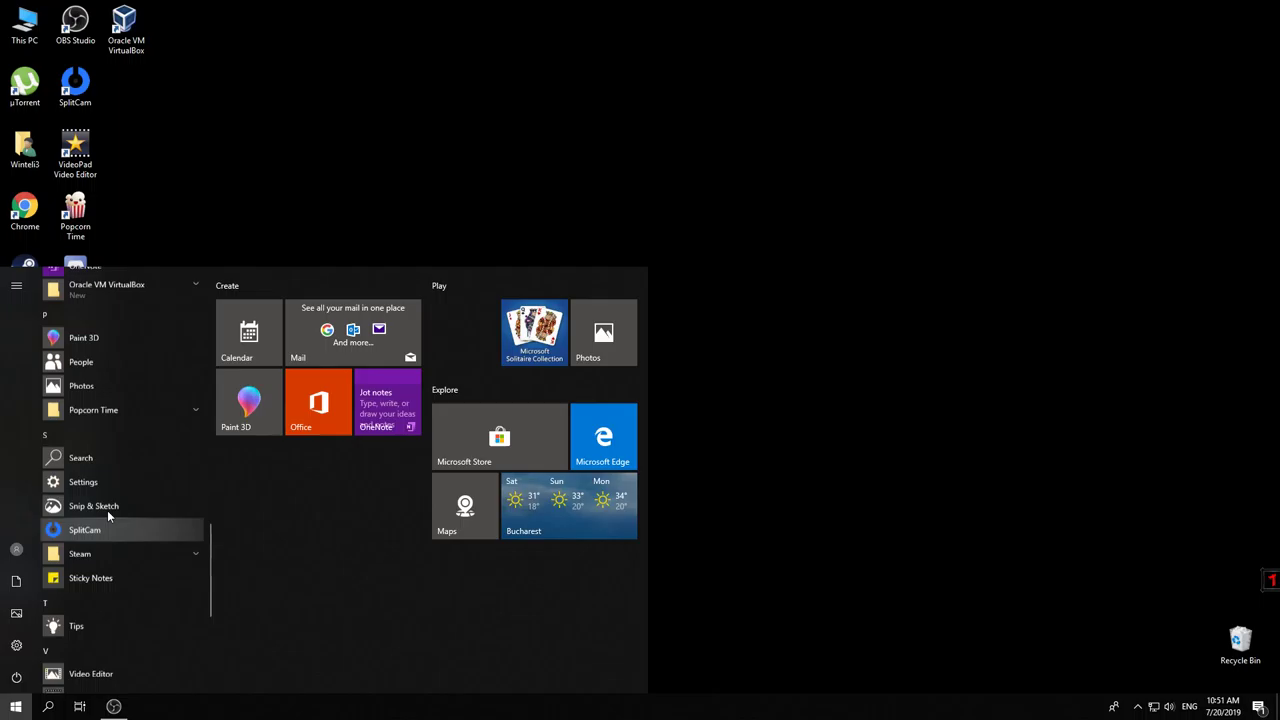
scroll(107, 510, up, 3)
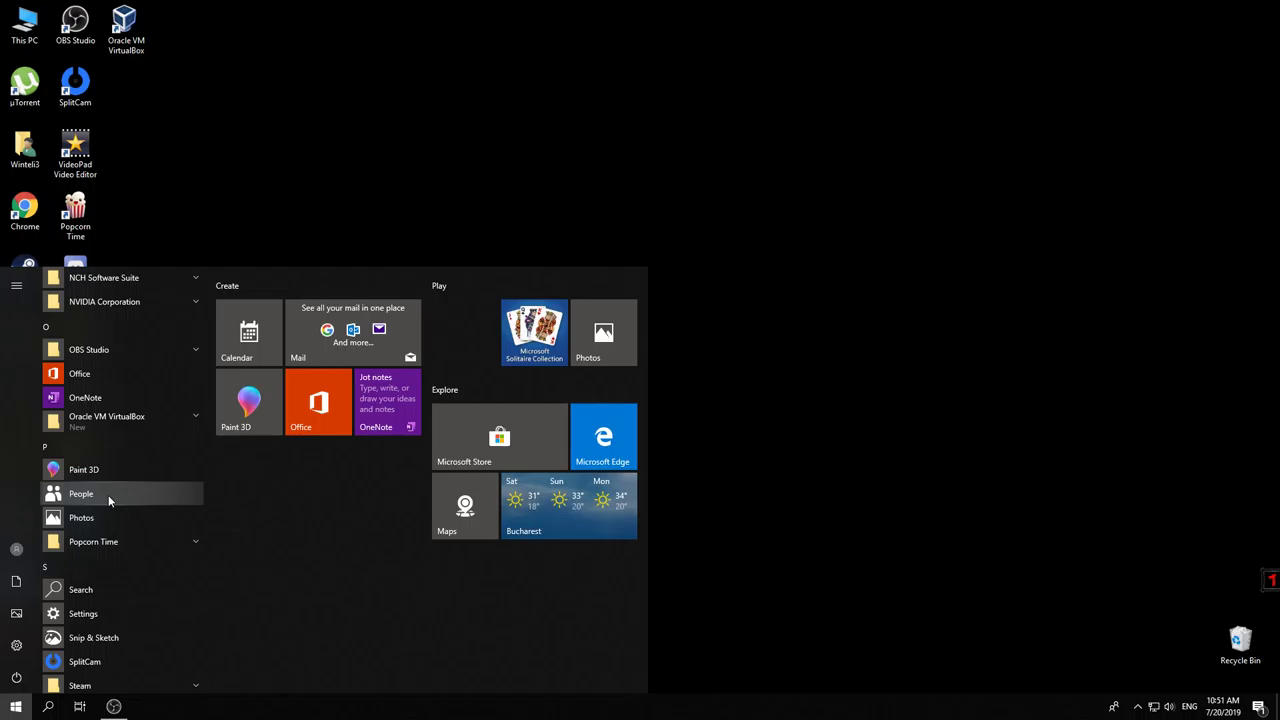
Search for Control Panel, open it full screen and bring up its list of programs to uninstall.
text(control pana)
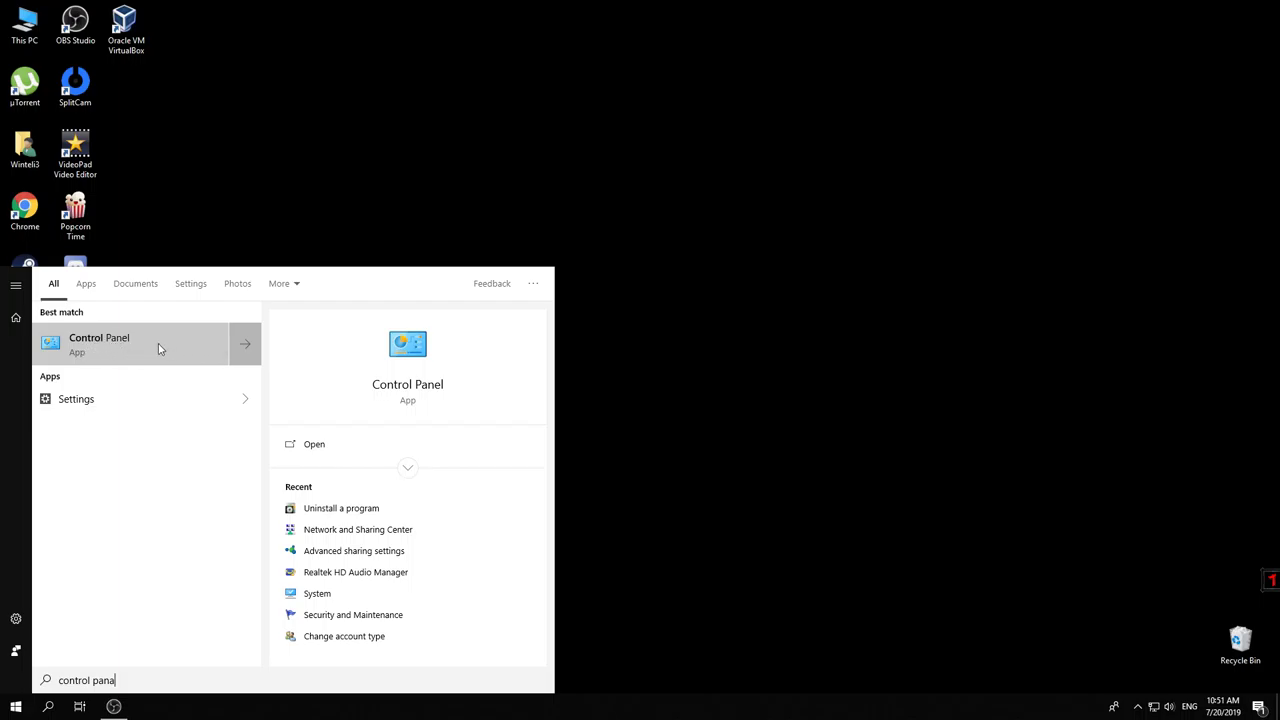
click(157, 348)
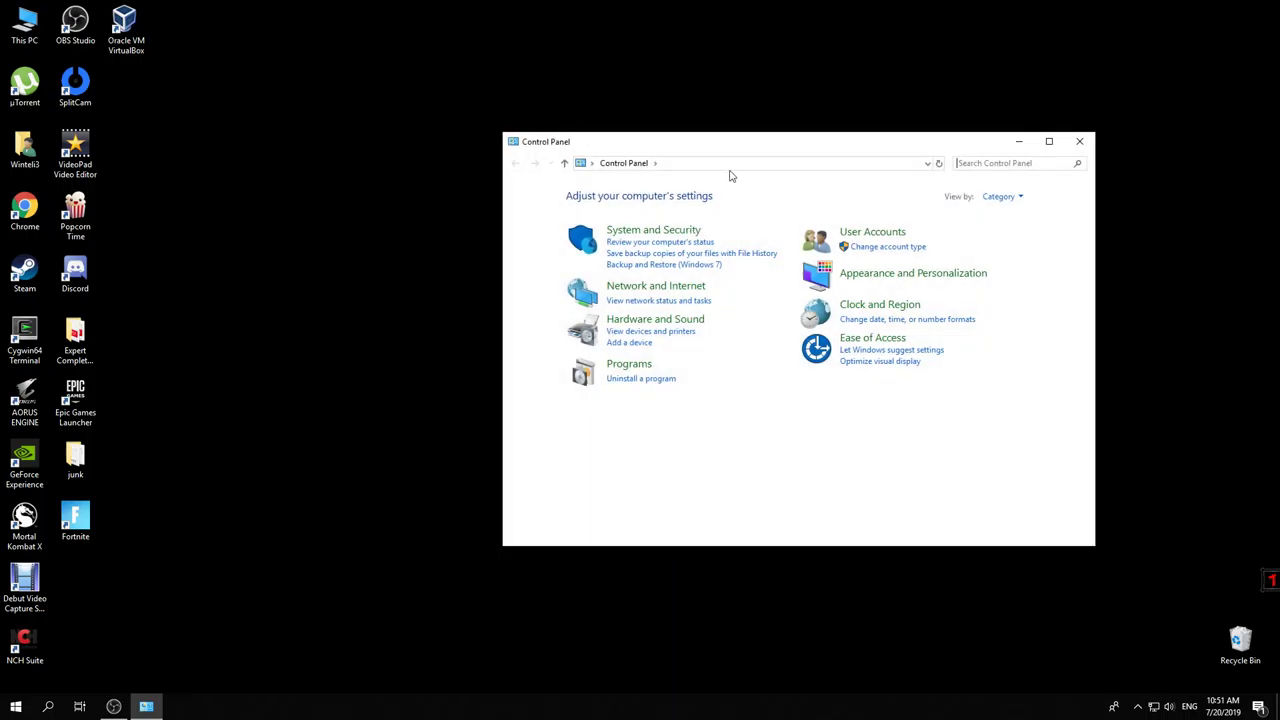
drag(741, 152, 656, 168)
click(963, 155)
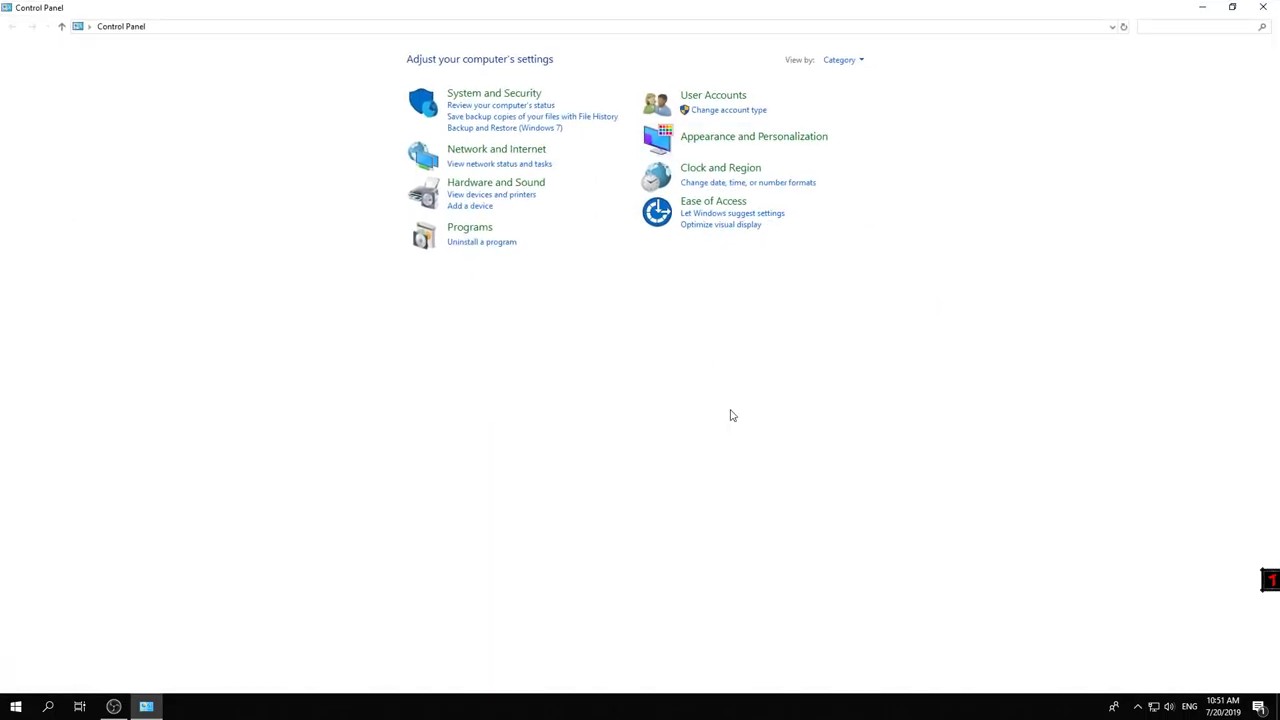
click(466, 243)
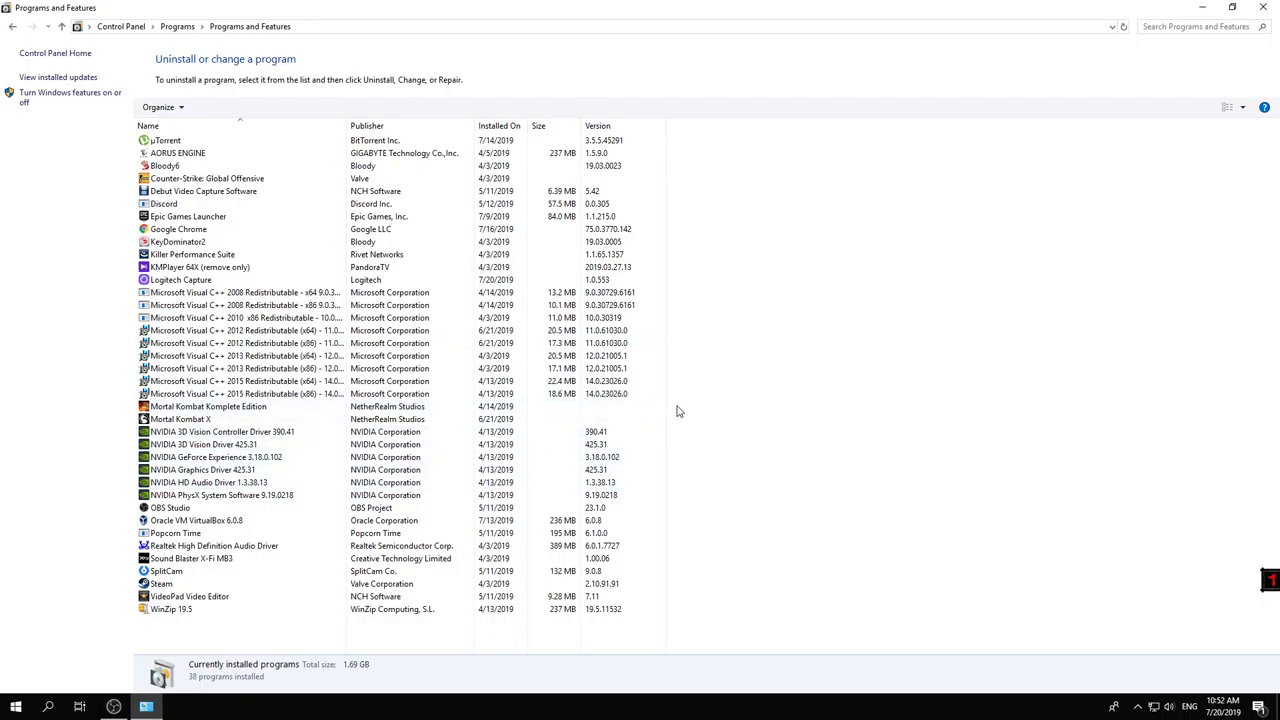
Minimize the Programs and Features window and delete the VideoPad Video Editor shortcut from the desktop.
click(1202, 7)
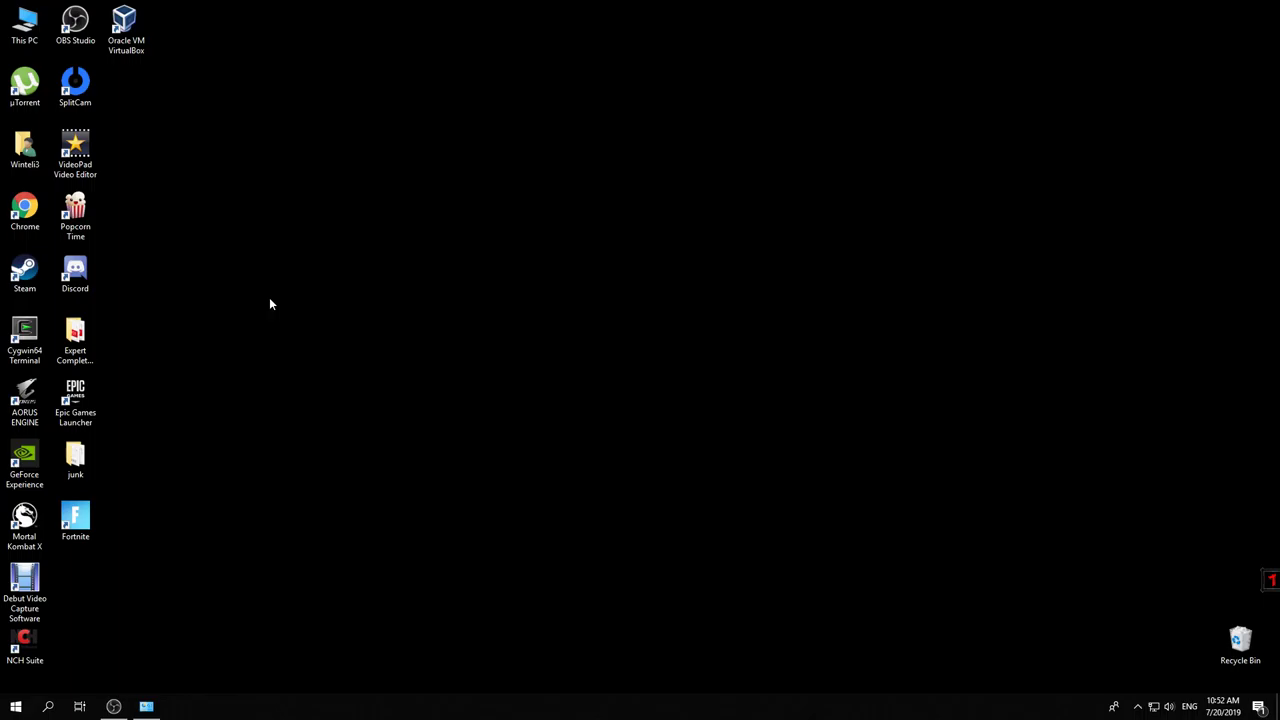
click(80, 155)
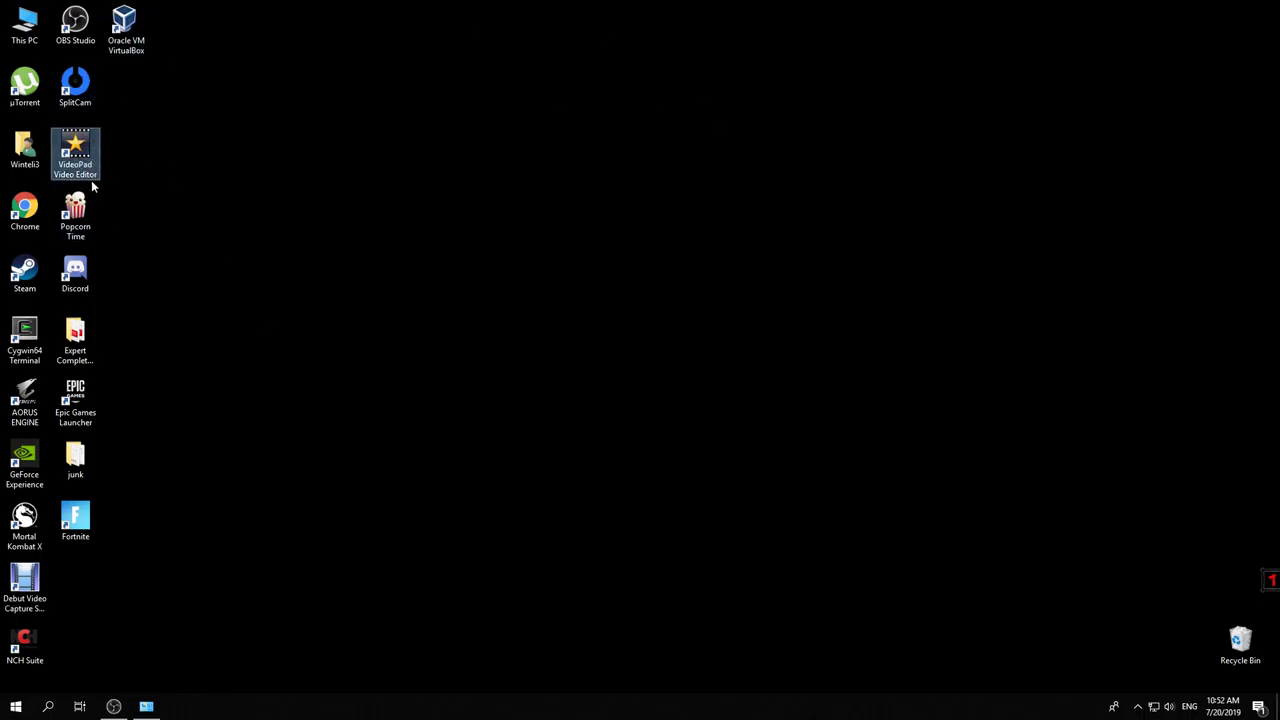
key(Delete)
Select VideoPad Video Editor in the installed programs list and shrink the window to uncover the desktop icons.
click(146, 706)
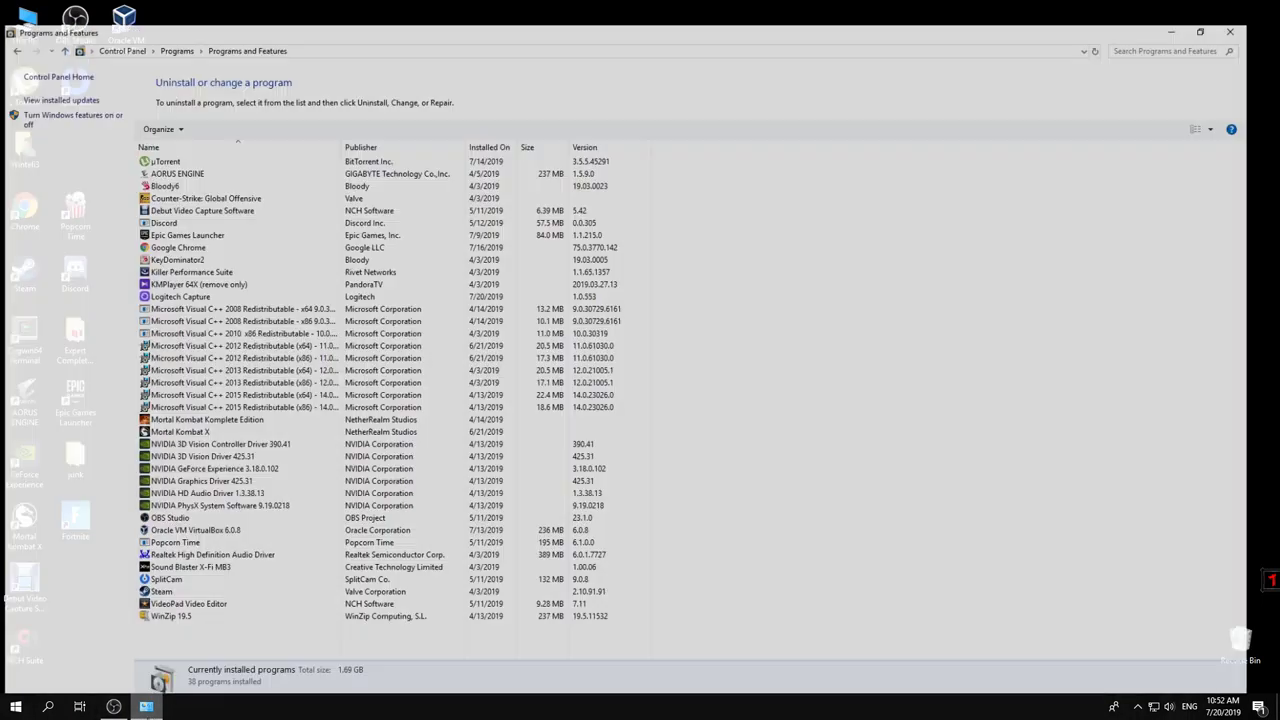
click(192, 598)
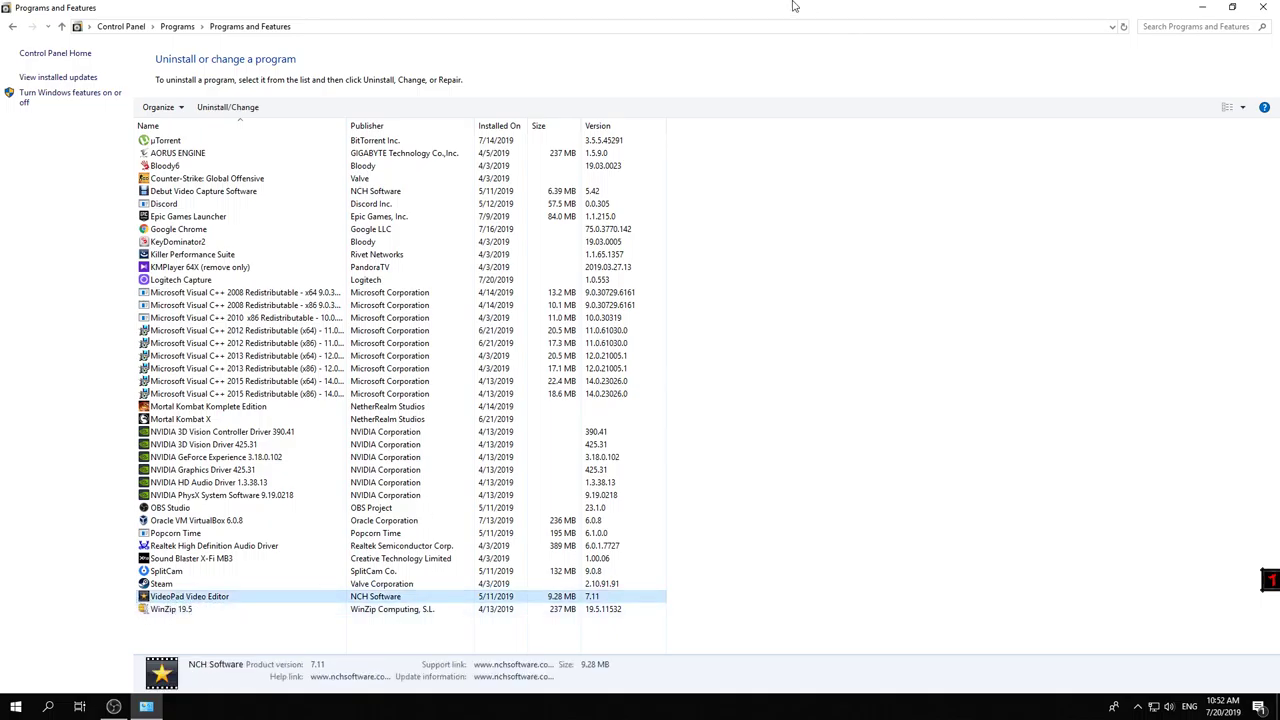
double_click(822, 14)
drag(829, 163, 793, 151)
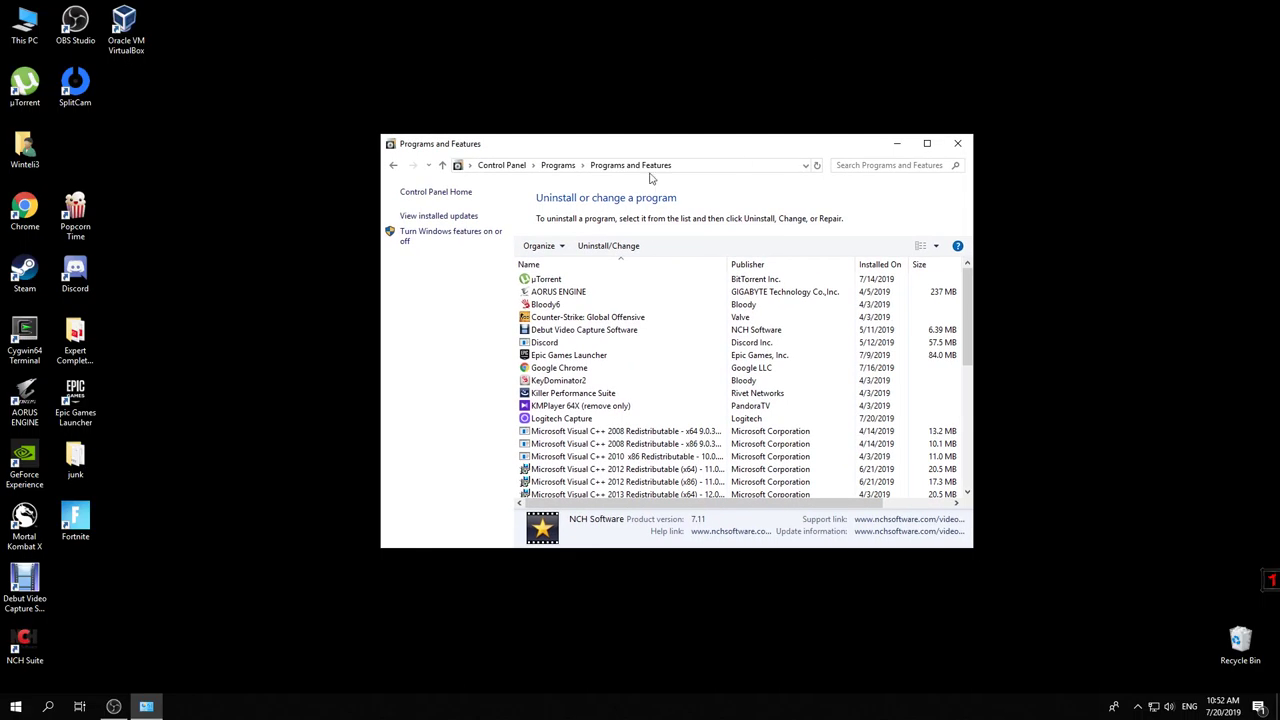
Undo the deletion of the VideoPad Video Editor desktop shortcut, granting administrator permission.
click(208, 266)
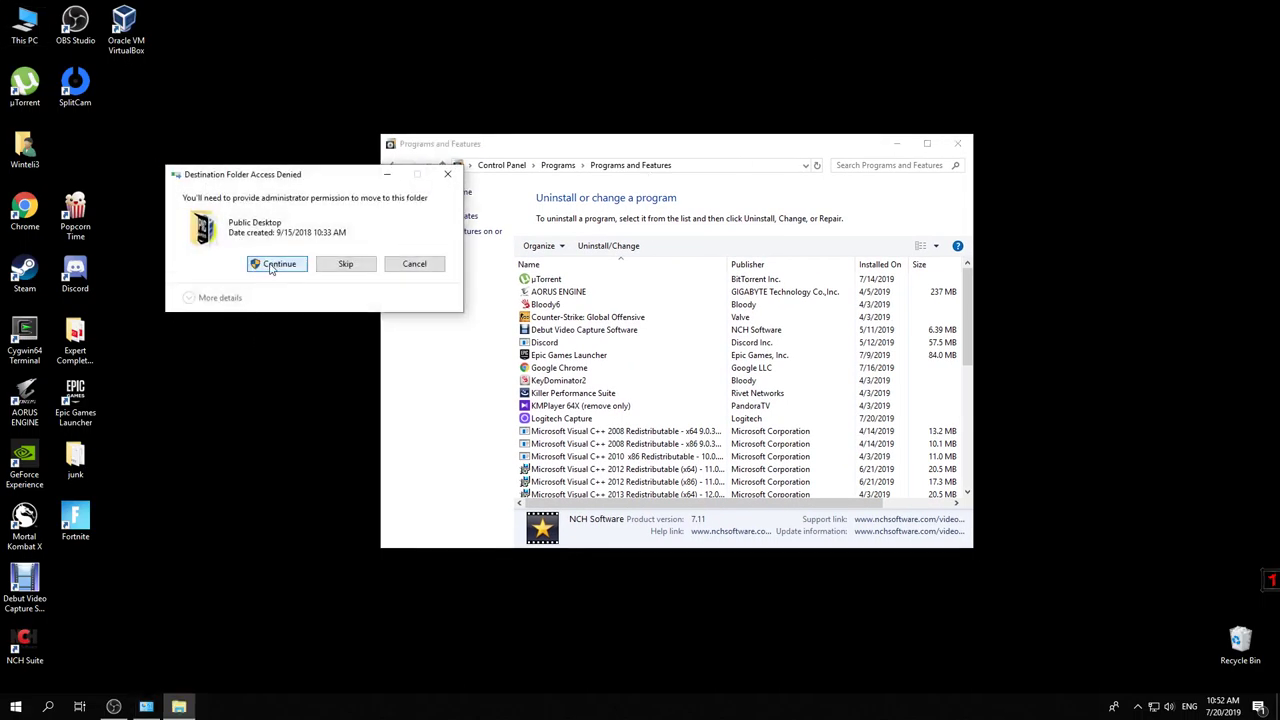
click(271, 266)
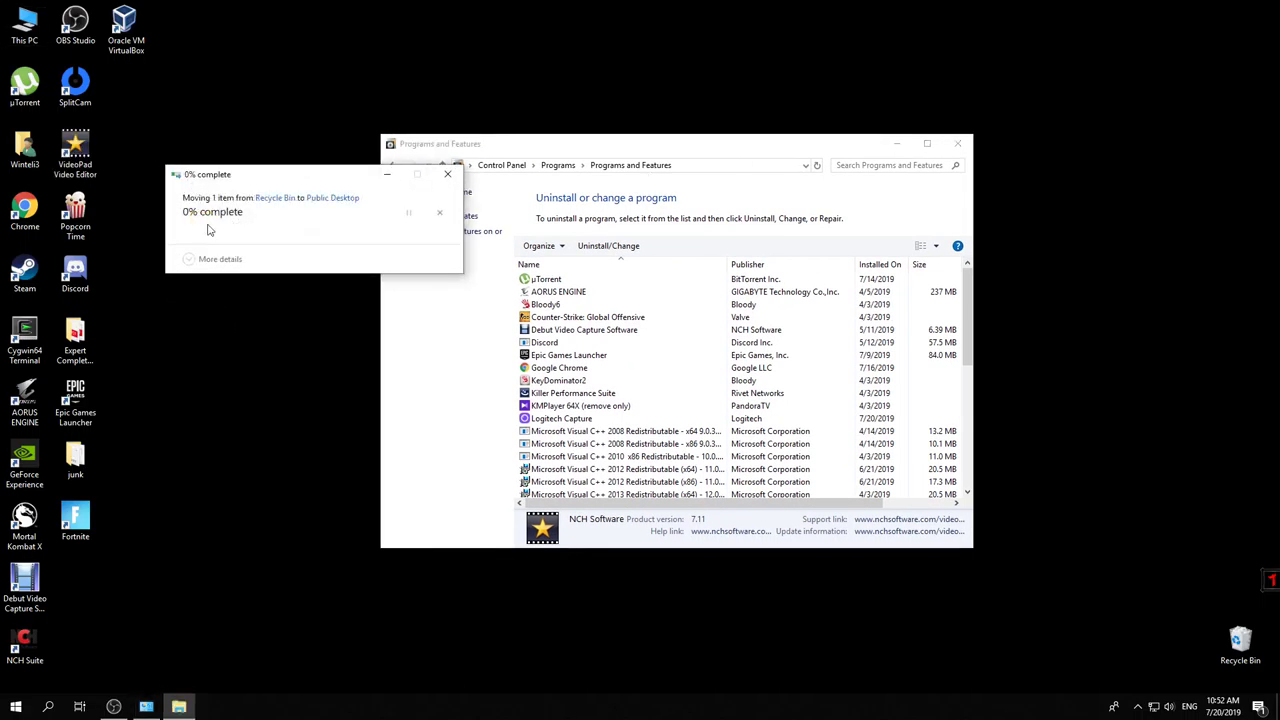
click(90, 164)
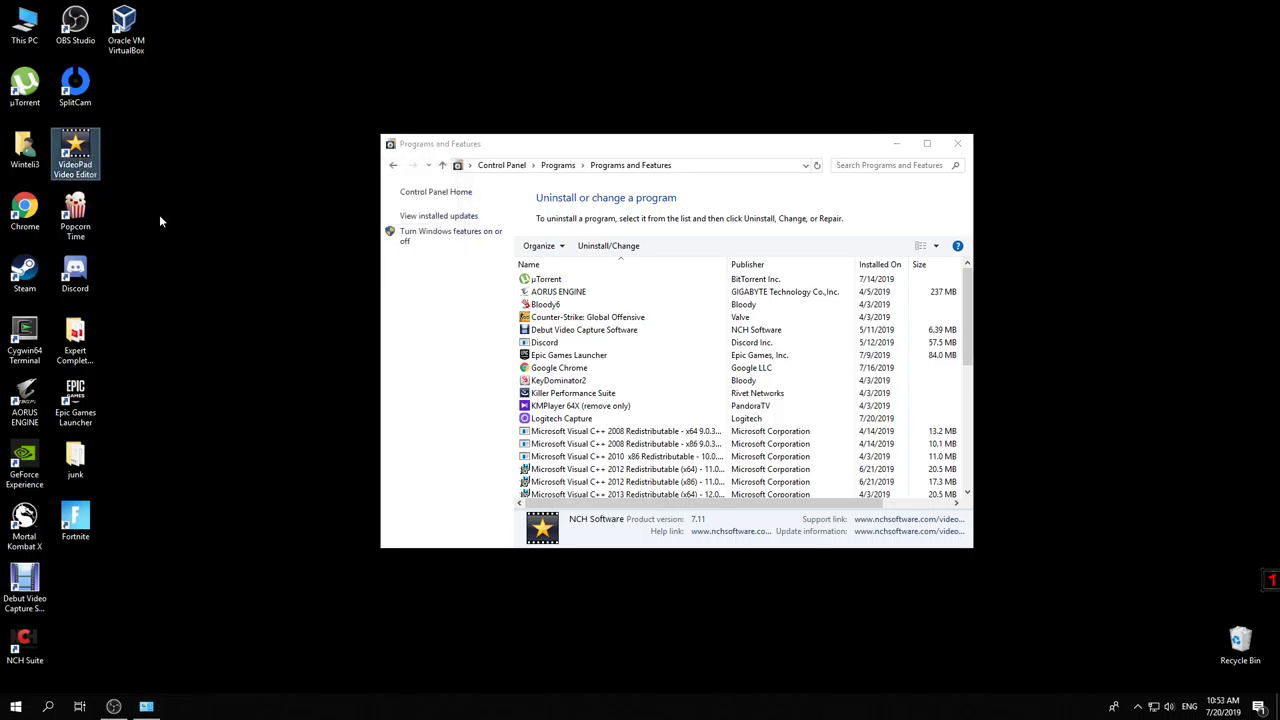
click(229, 245)
click(647, 148)
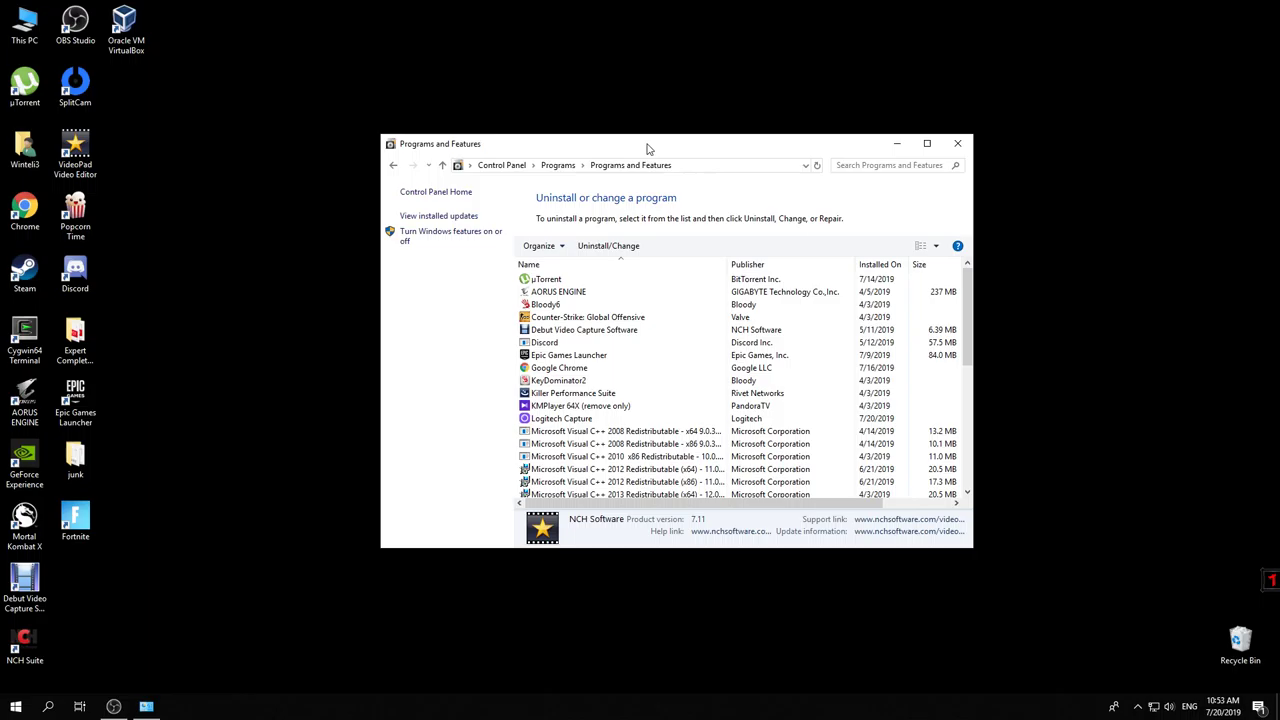
drag(647, 148, 576, 117)
click(856, 113)
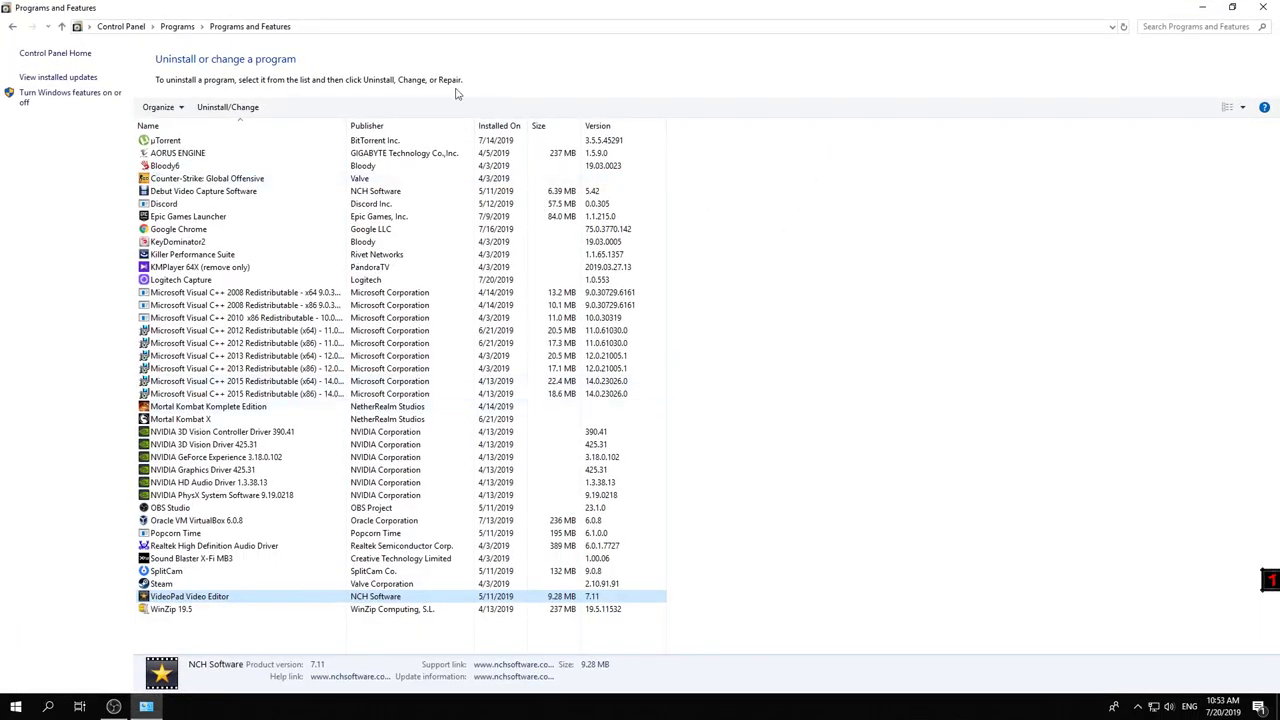
double_click(525, 6)
click(163, 235)
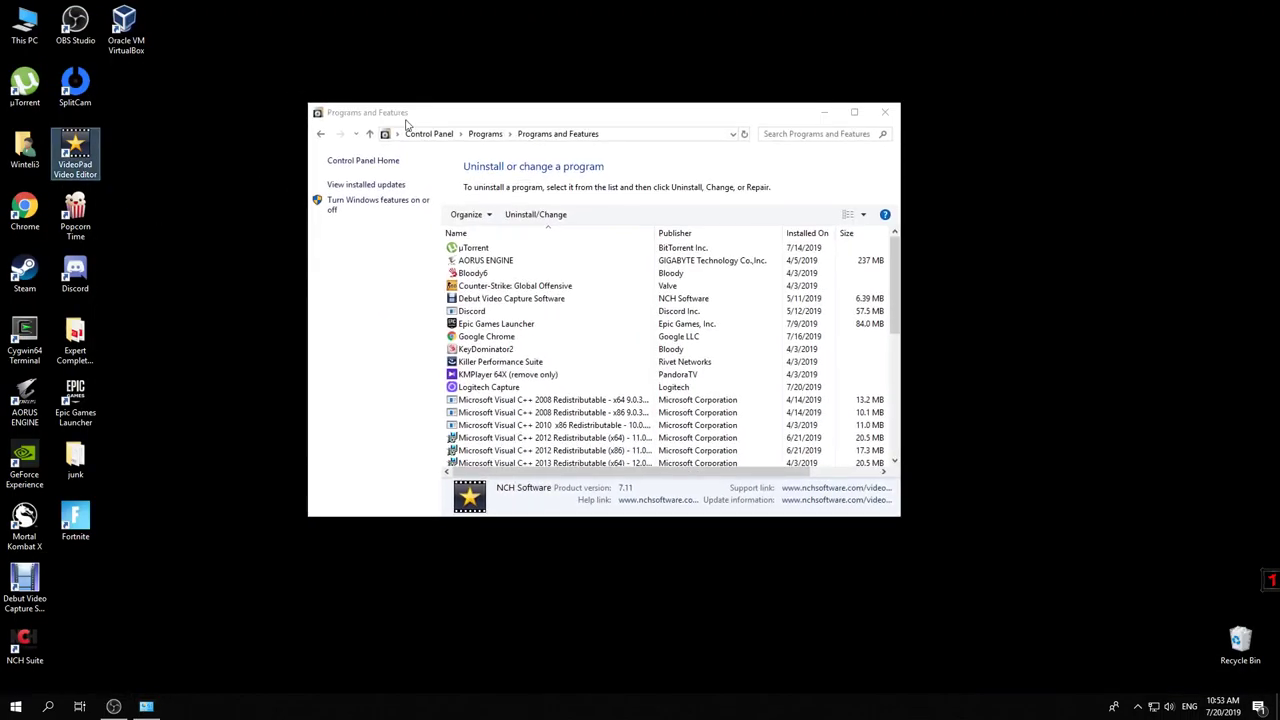
Launch the VideoPad Video Editor uninstaller, choosing Uninstall VideoPad and deletion of its data files.
click(854, 112)
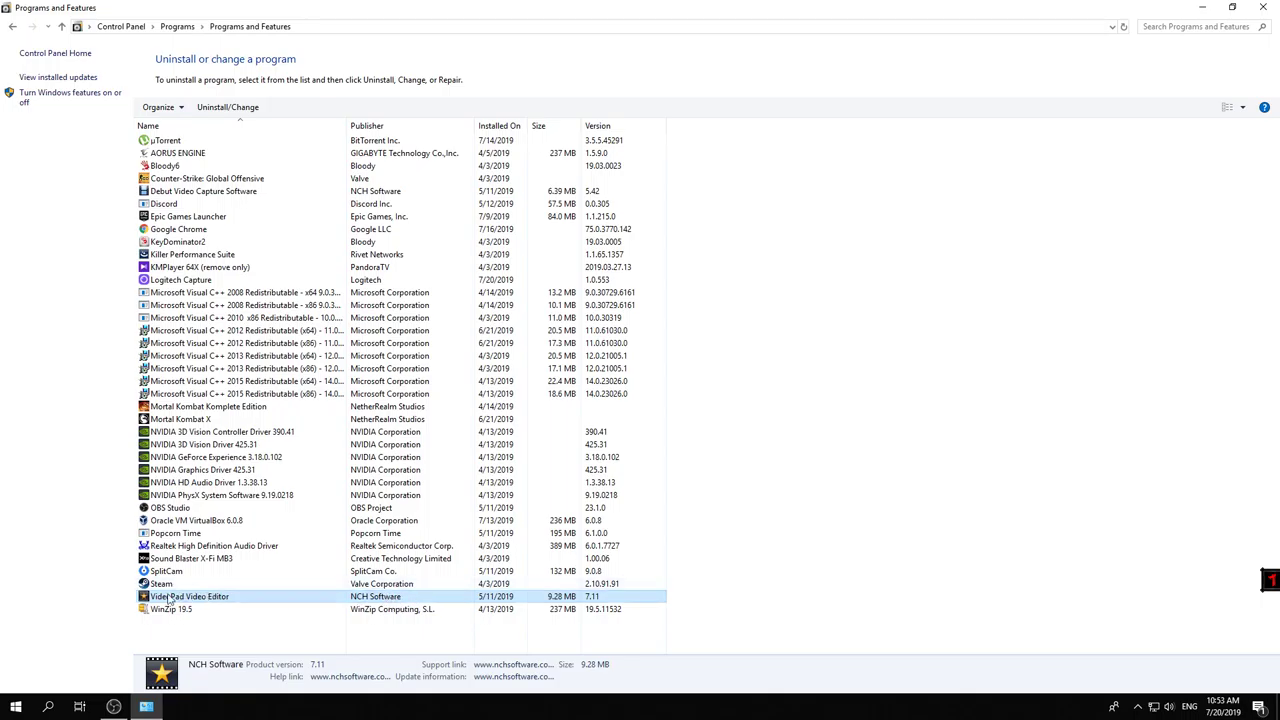
click(216, 113)
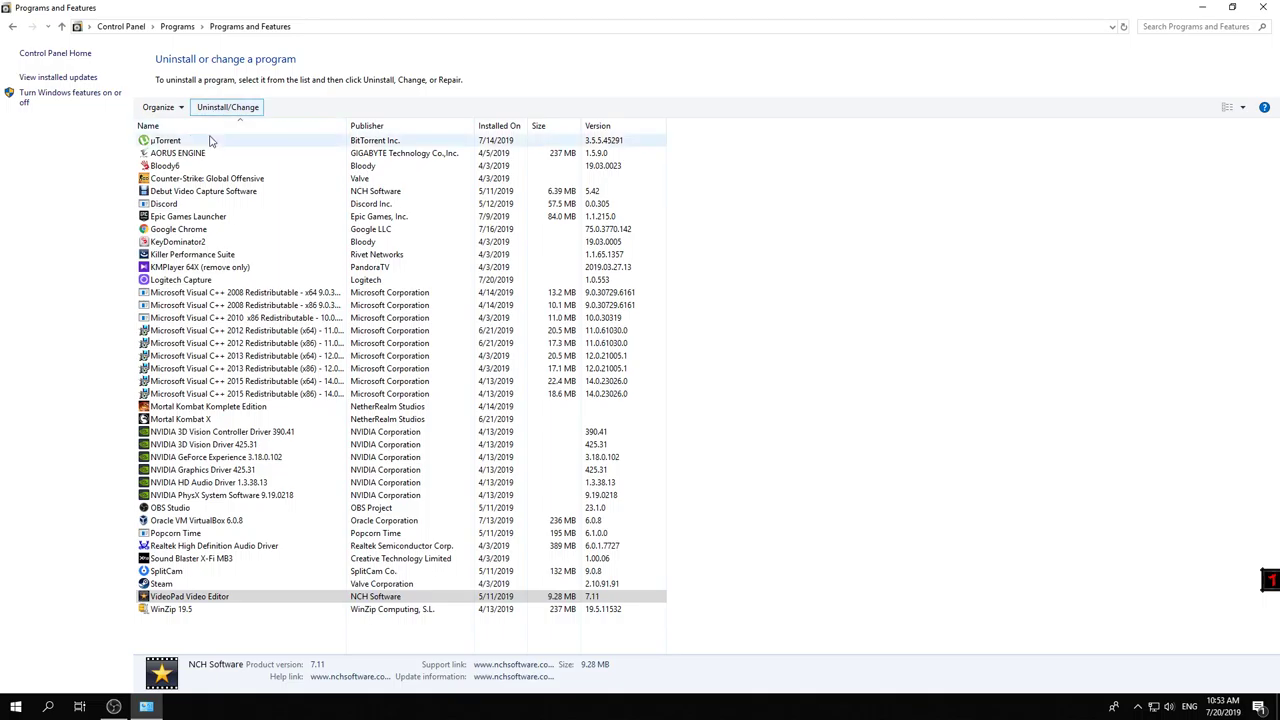
drag(549, 233, 434, 194)
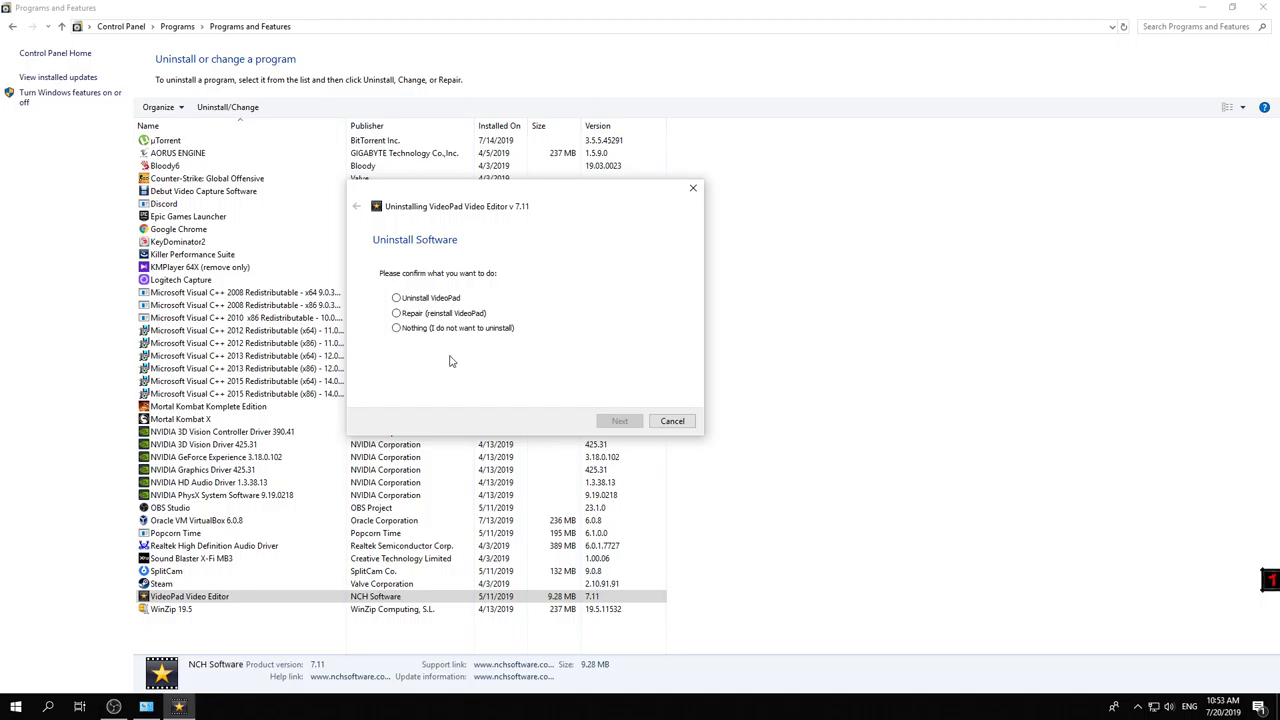
click(420, 302)
click(620, 421)
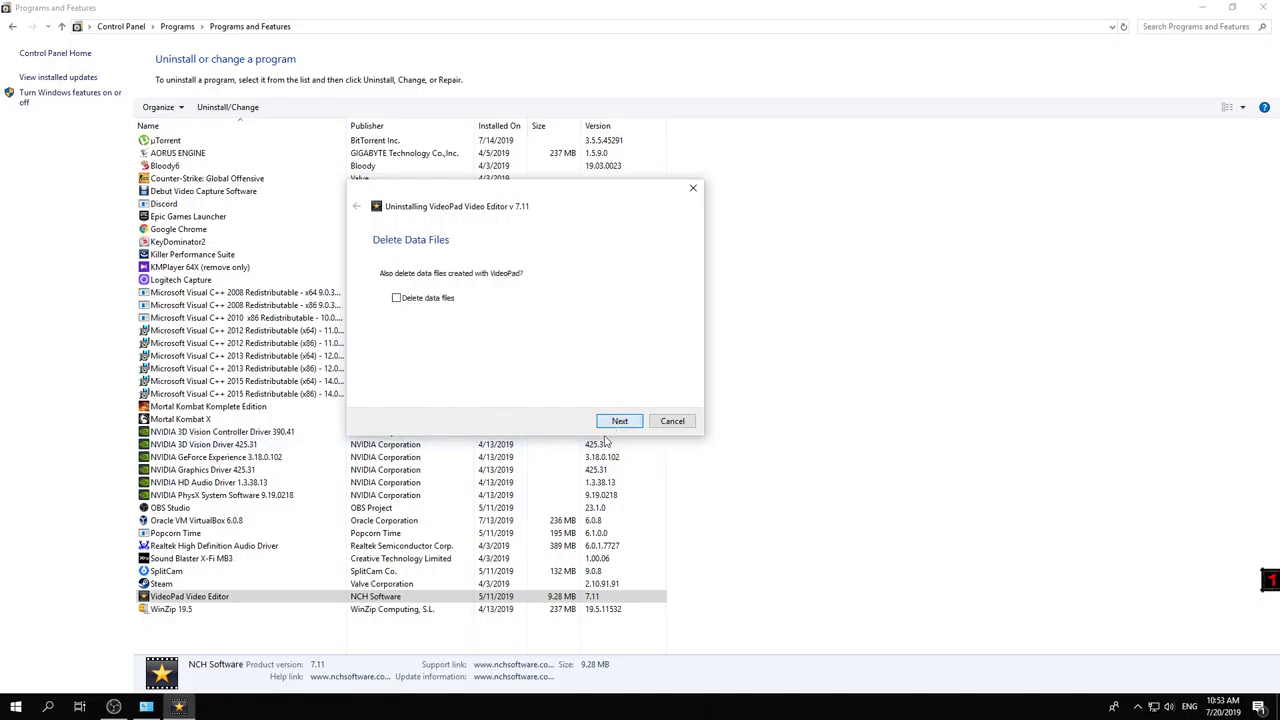
click(397, 299)
click(619, 424)
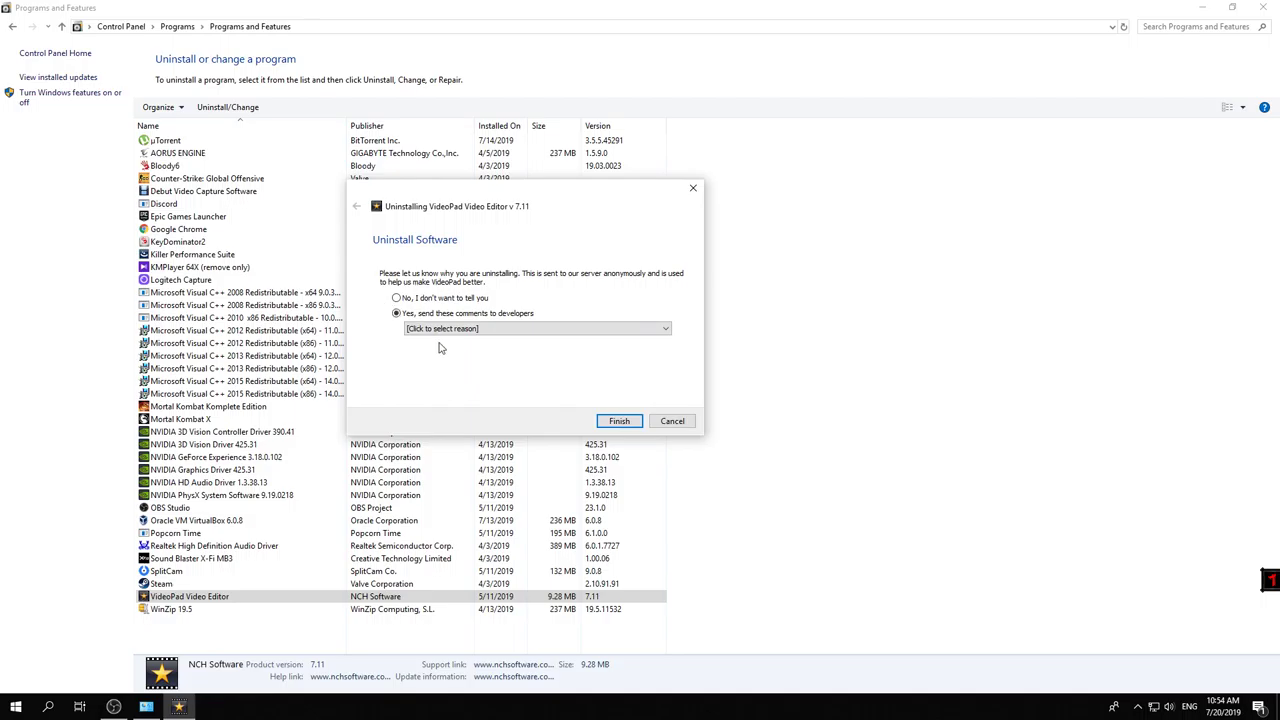
Decline to give an uninstall reason with "No, I don't want to tell you", finish the uninstall and close the completion message.
click(418, 327)
click(479, 331)
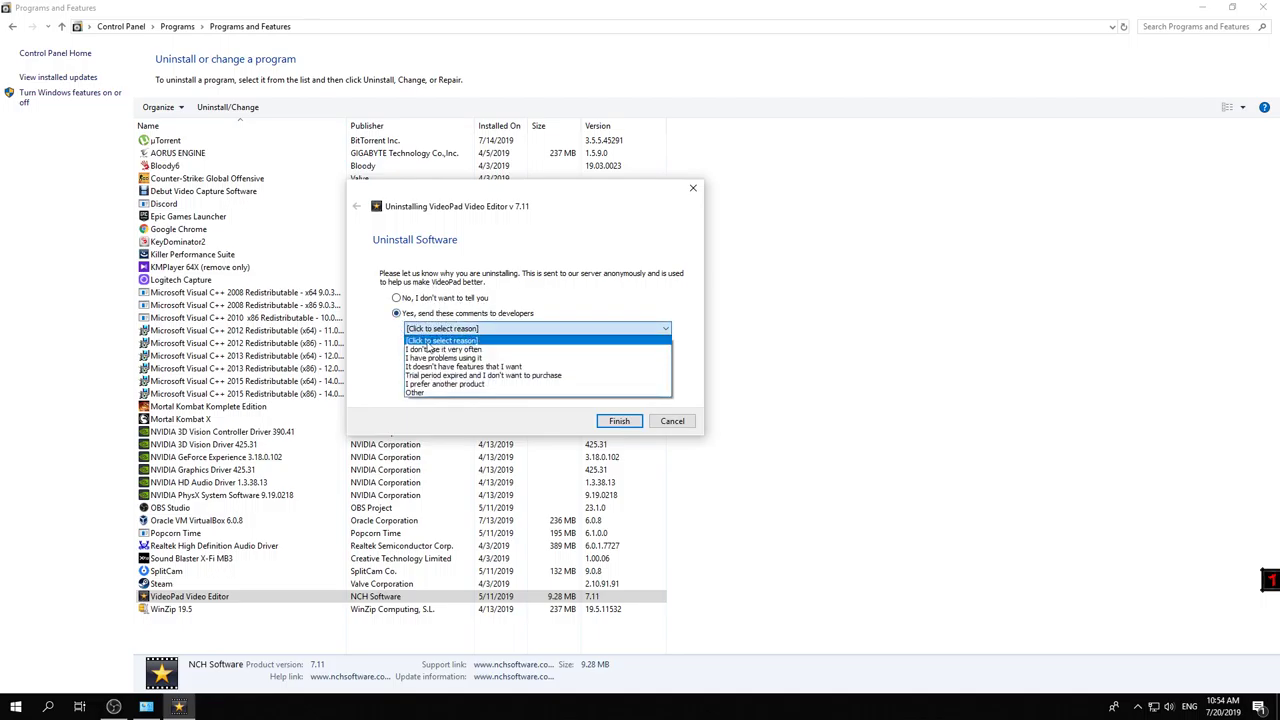
click(367, 344)
click(396, 298)
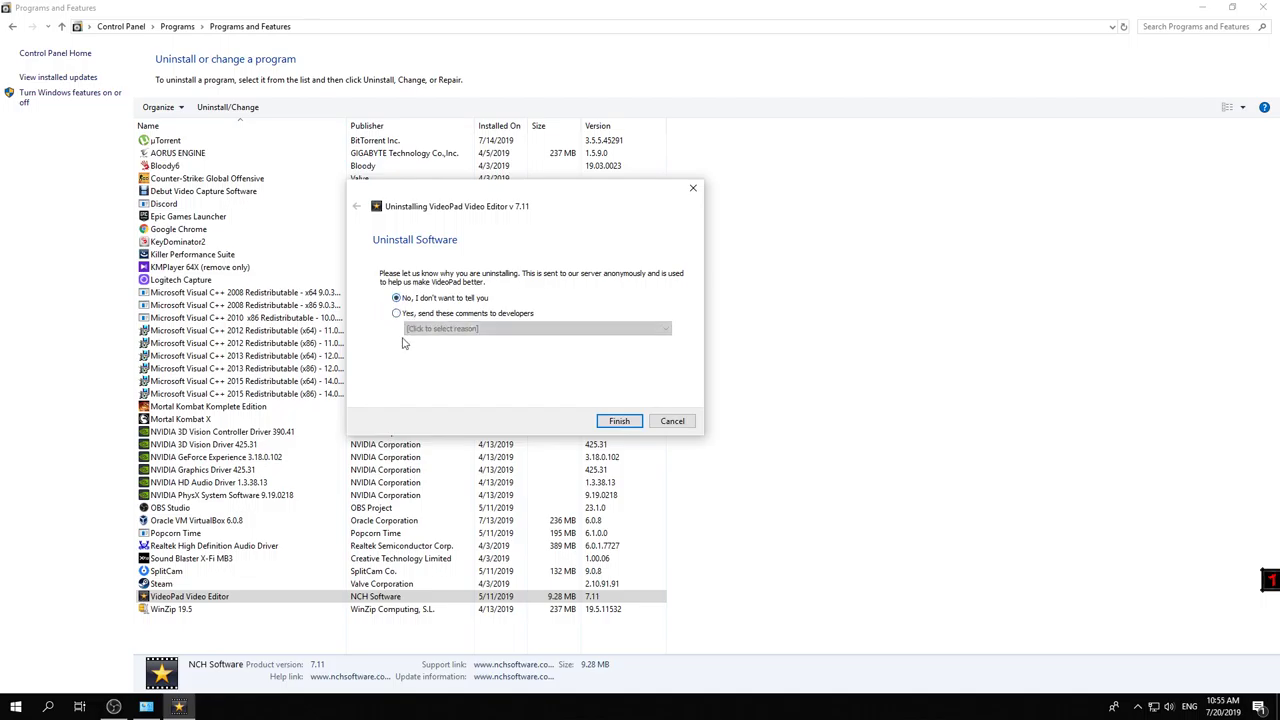
click(618, 422)
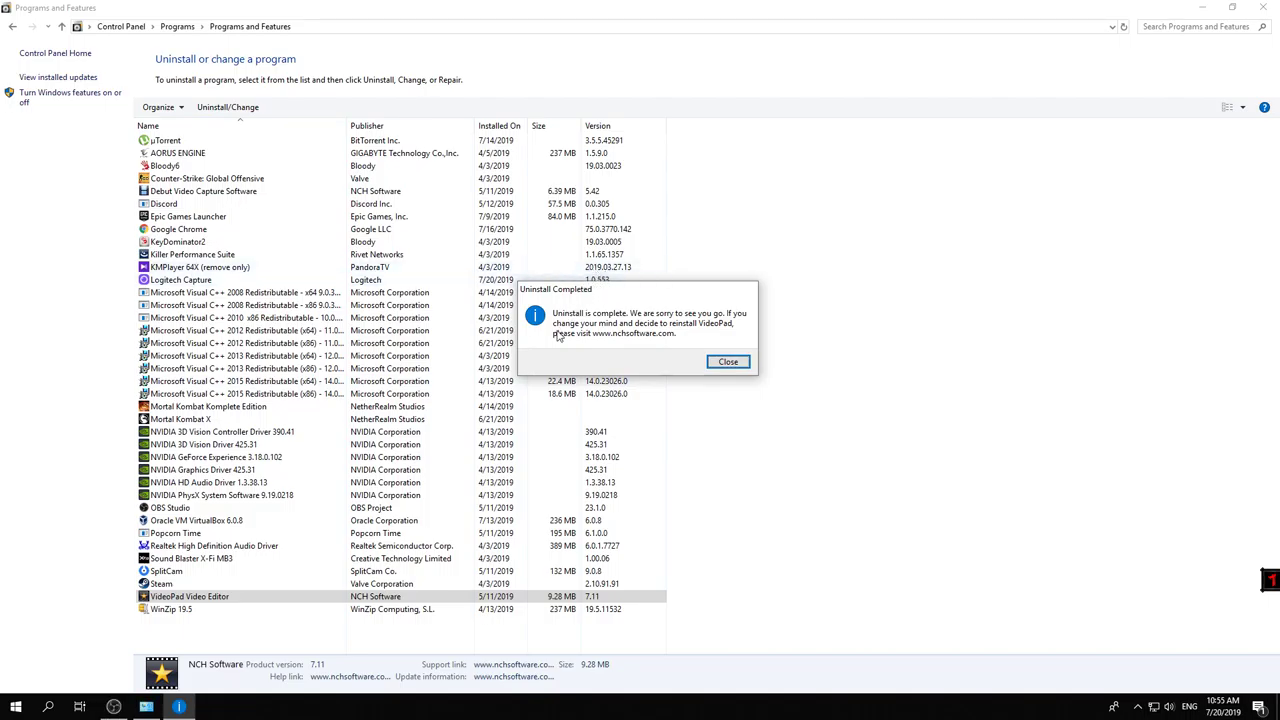
drag(601, 299, 562, 281)
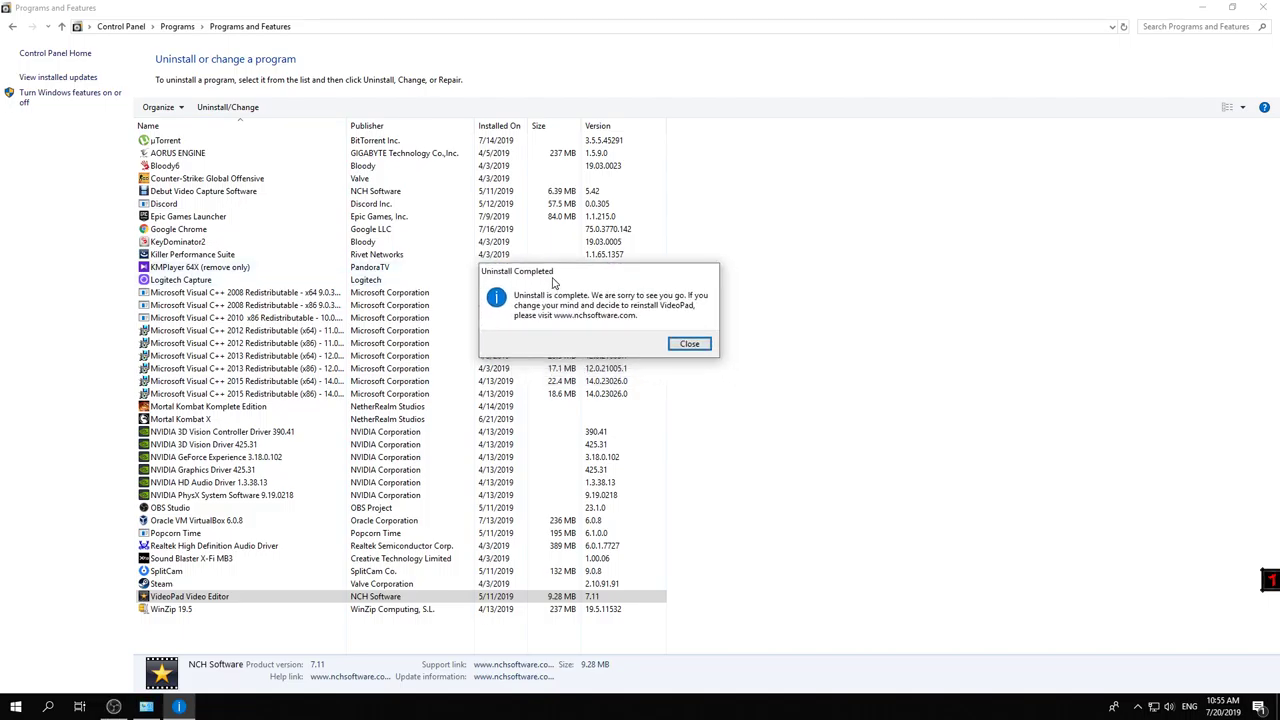
click(690, 344)
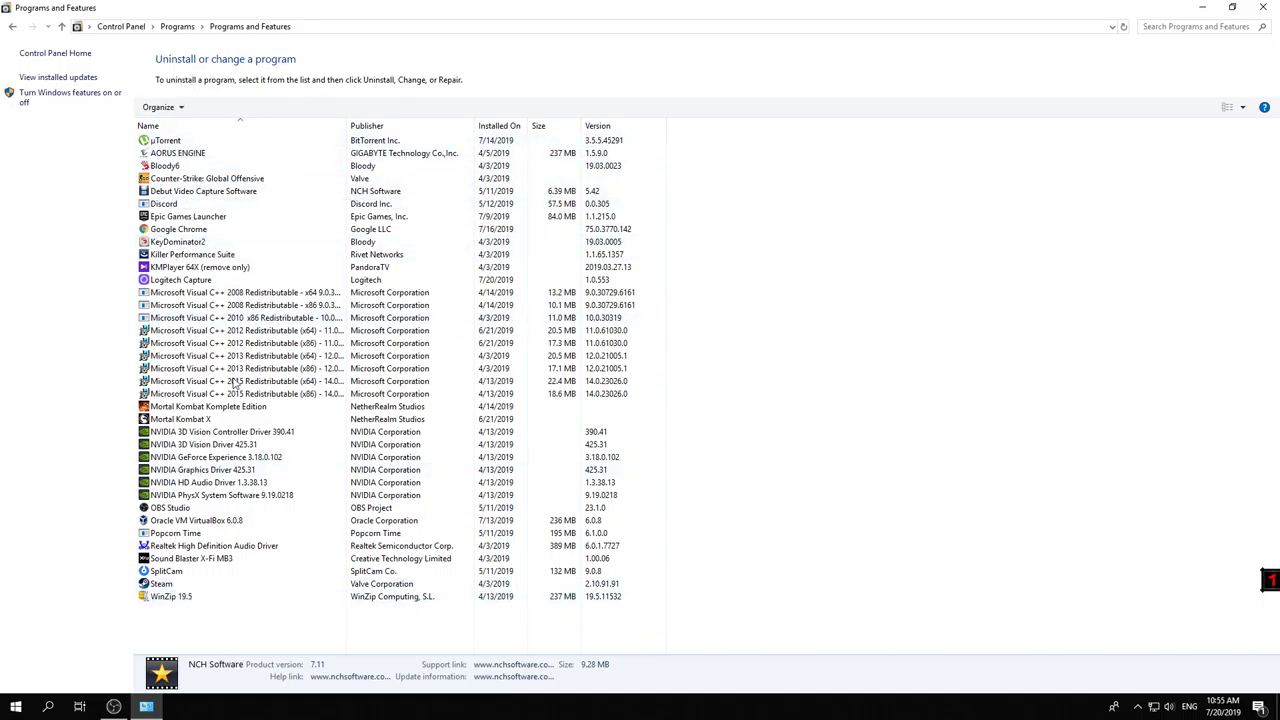
Restore Programs and Features to a smaller window, then enlarge and reposition it beside the desktop icons.
double_click(590, 7)
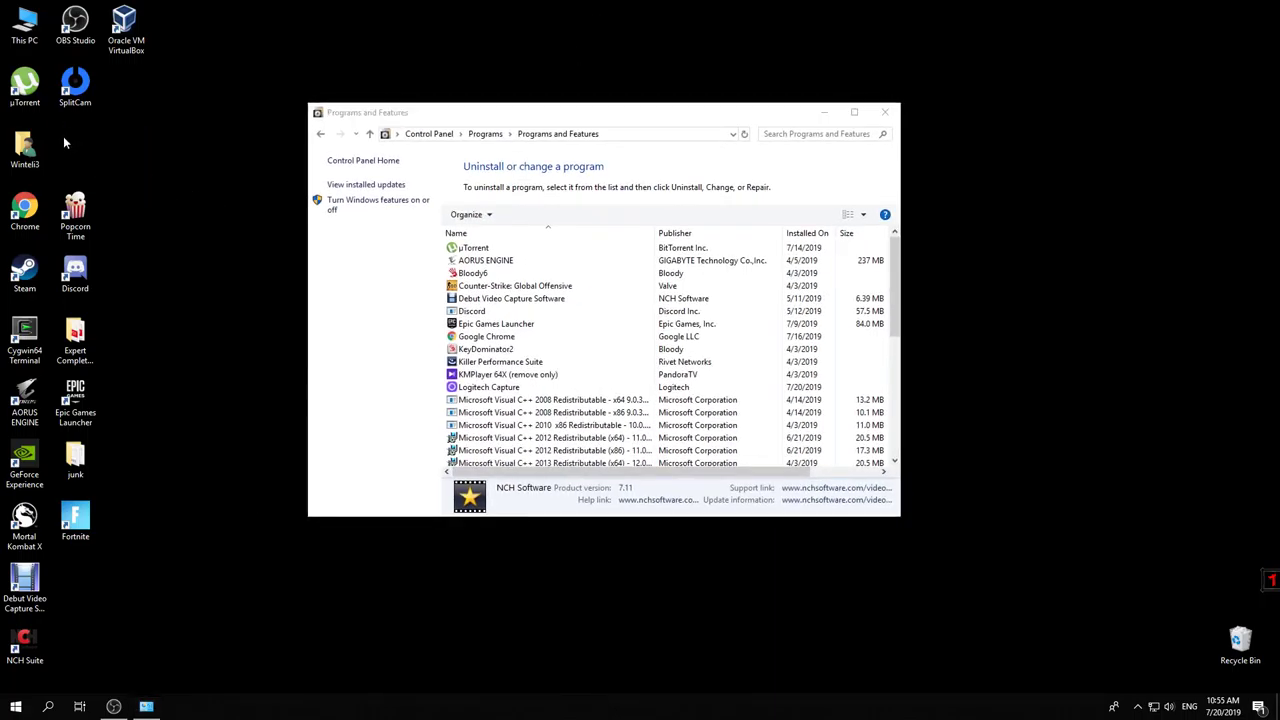
drag(58, 130, 172, 203)
drag(900, 519, 1162, 640)
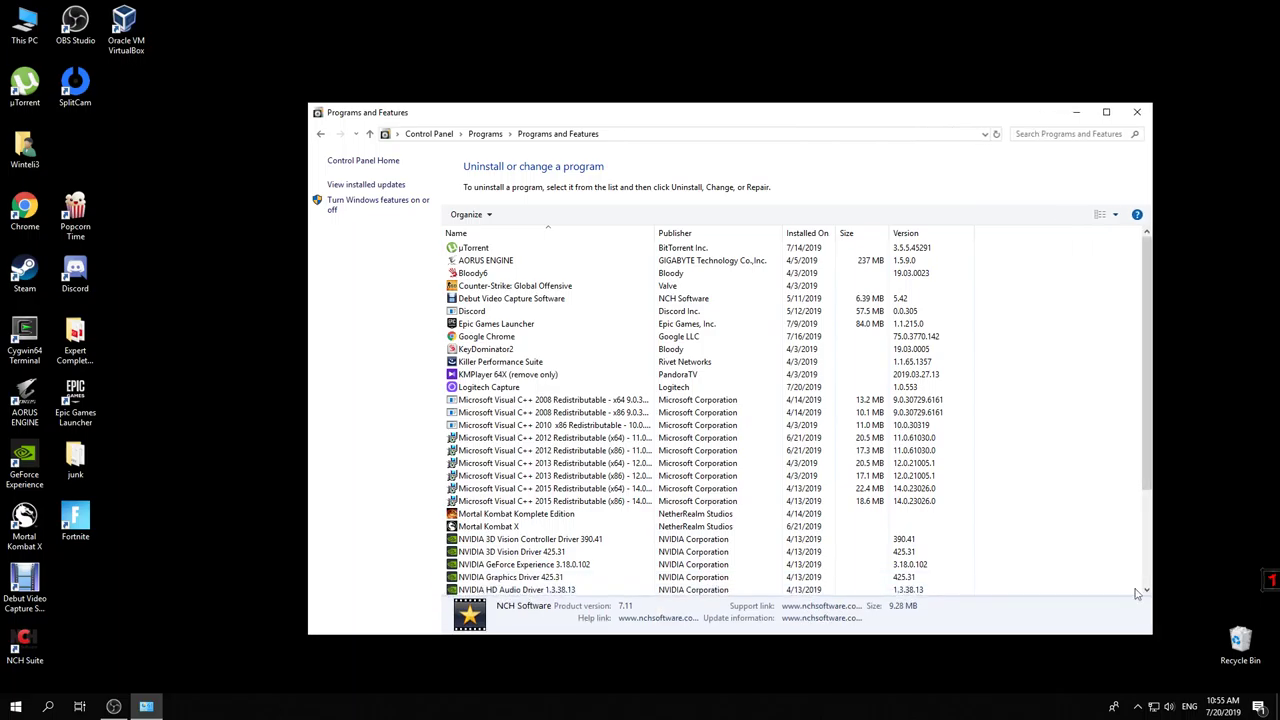
drag(872, 120, 796, 80)
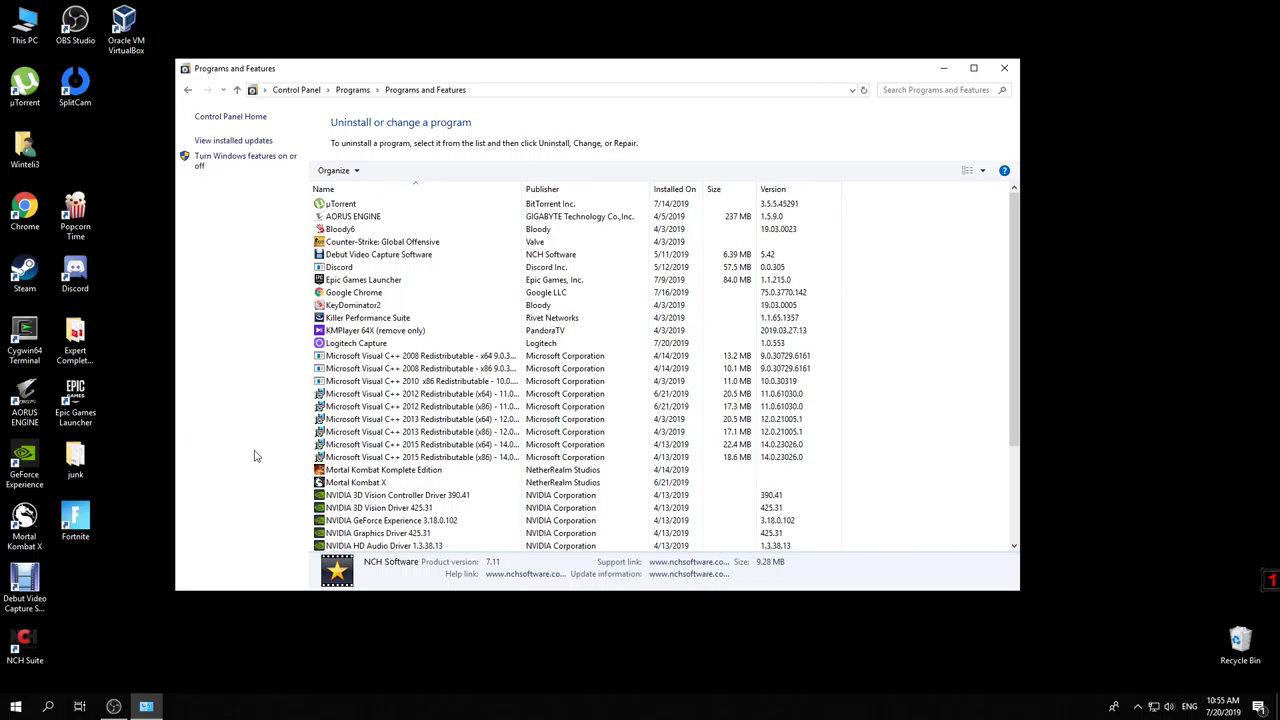
Move the Programs and Features window up and enlarge it to show more of the installed programs.
drag(732, 66, 712, 26)
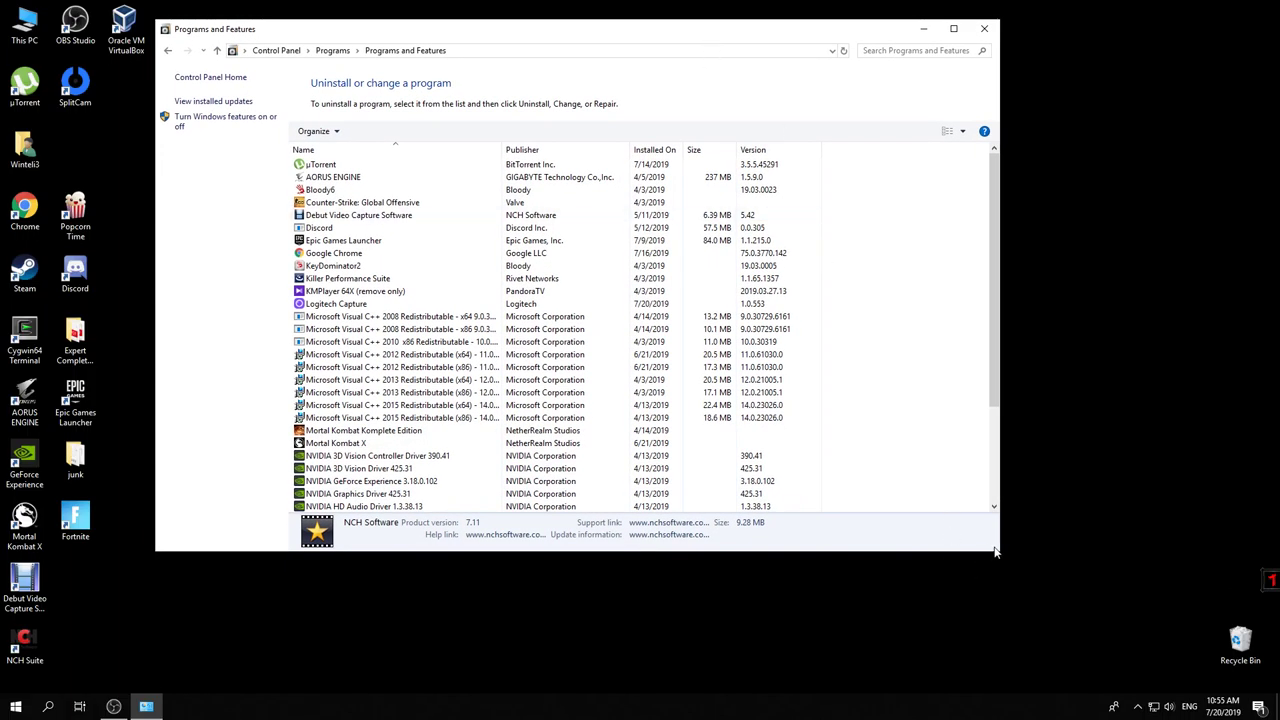
drag(997, 553, 1117, 652)
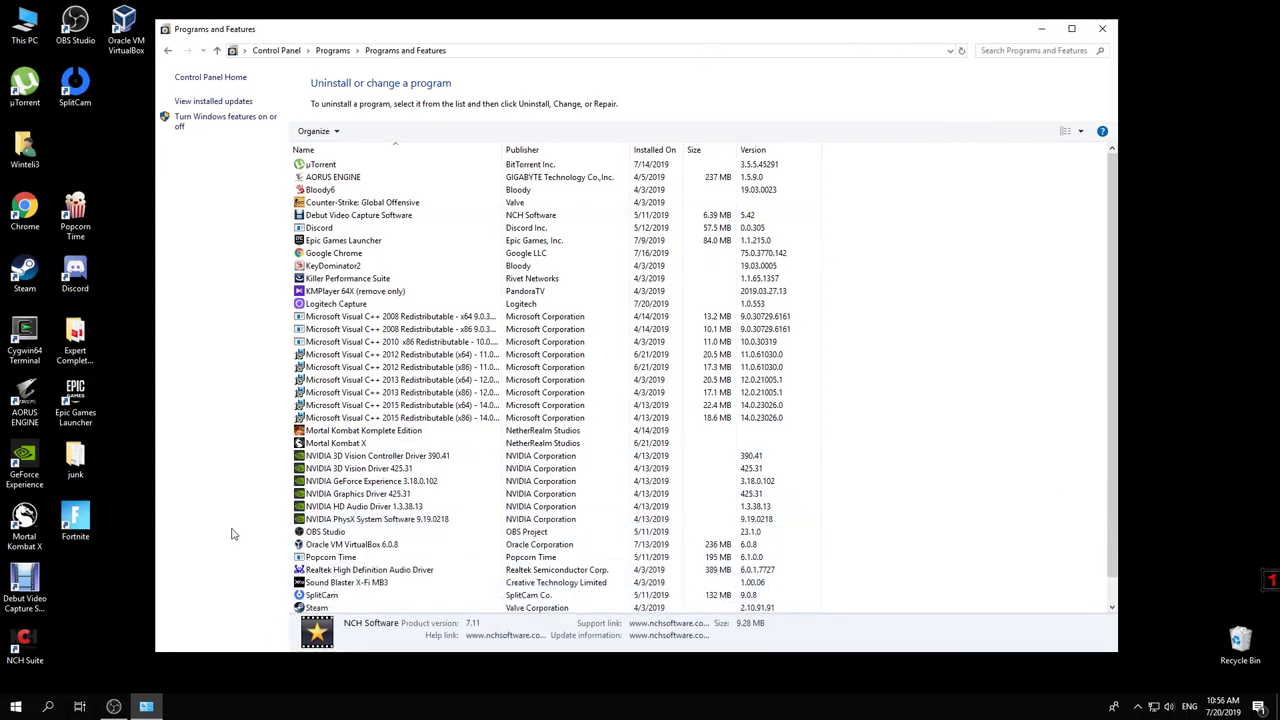
Try the NCH Suite desktop shortcut, and look through the whole installed programs list for a matching entry.
double_click(24, 643)
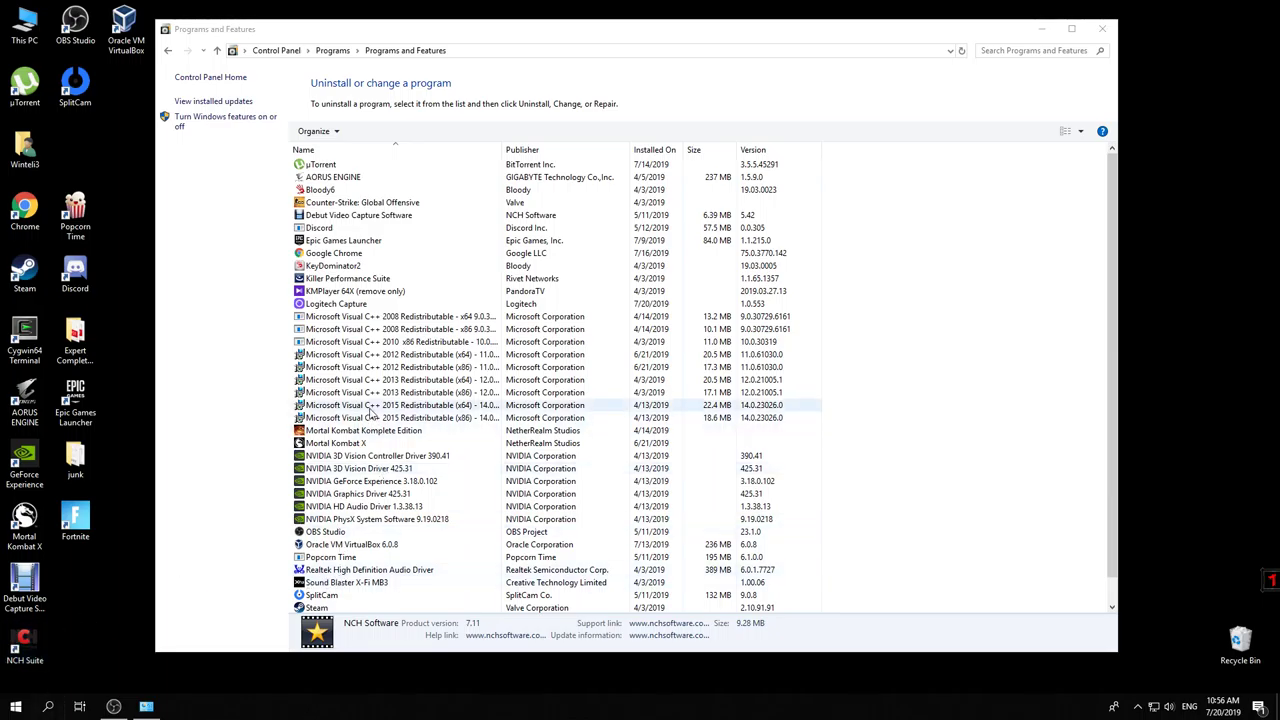
click(376, 394)
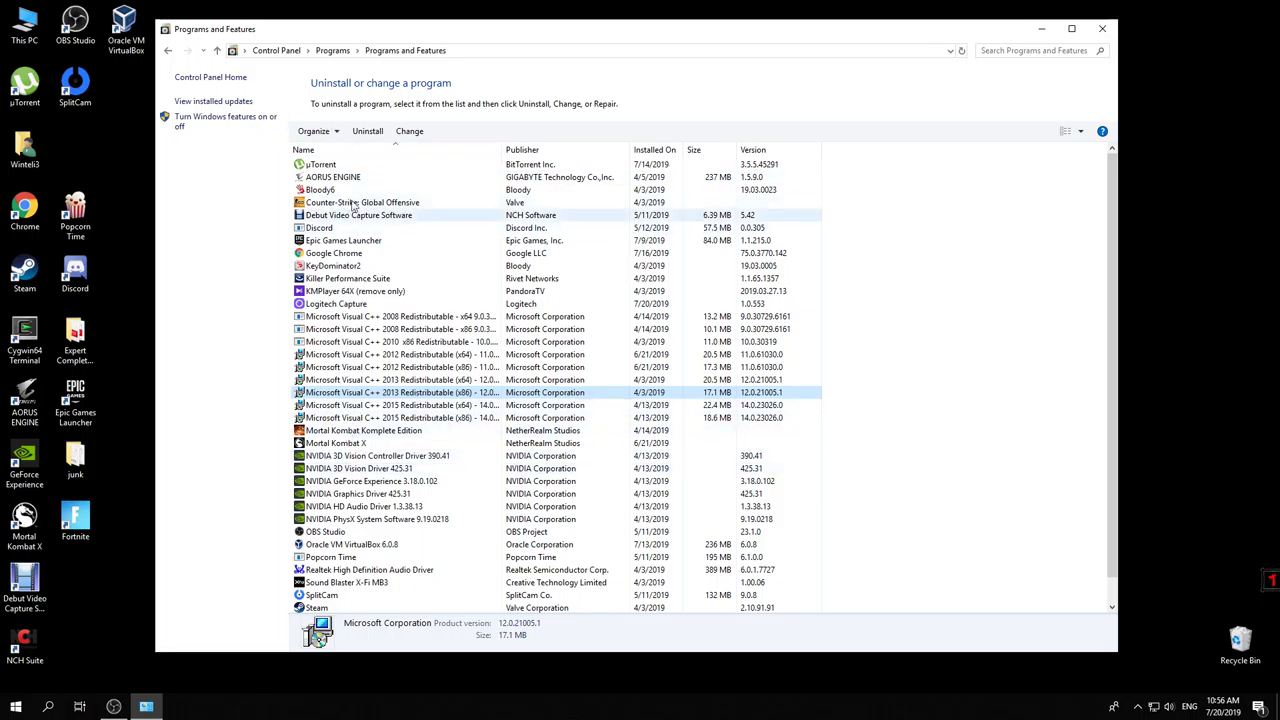
click(322, 132)
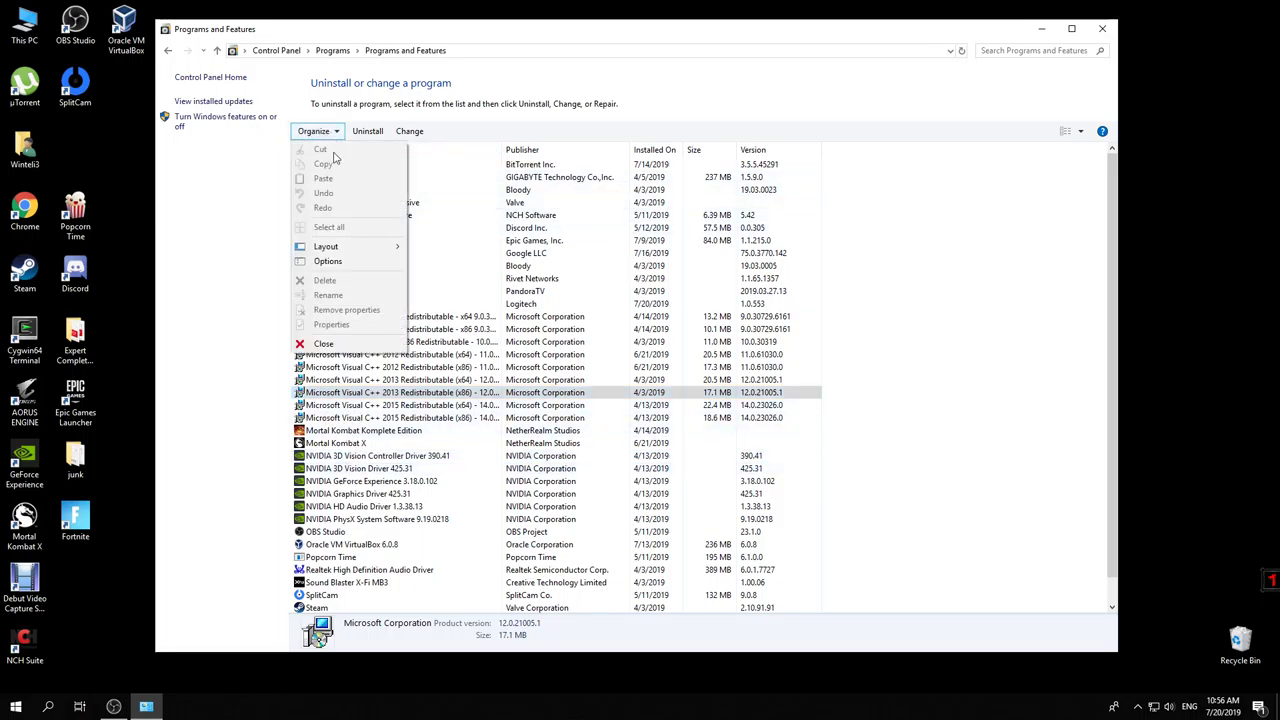
click(233, 226)
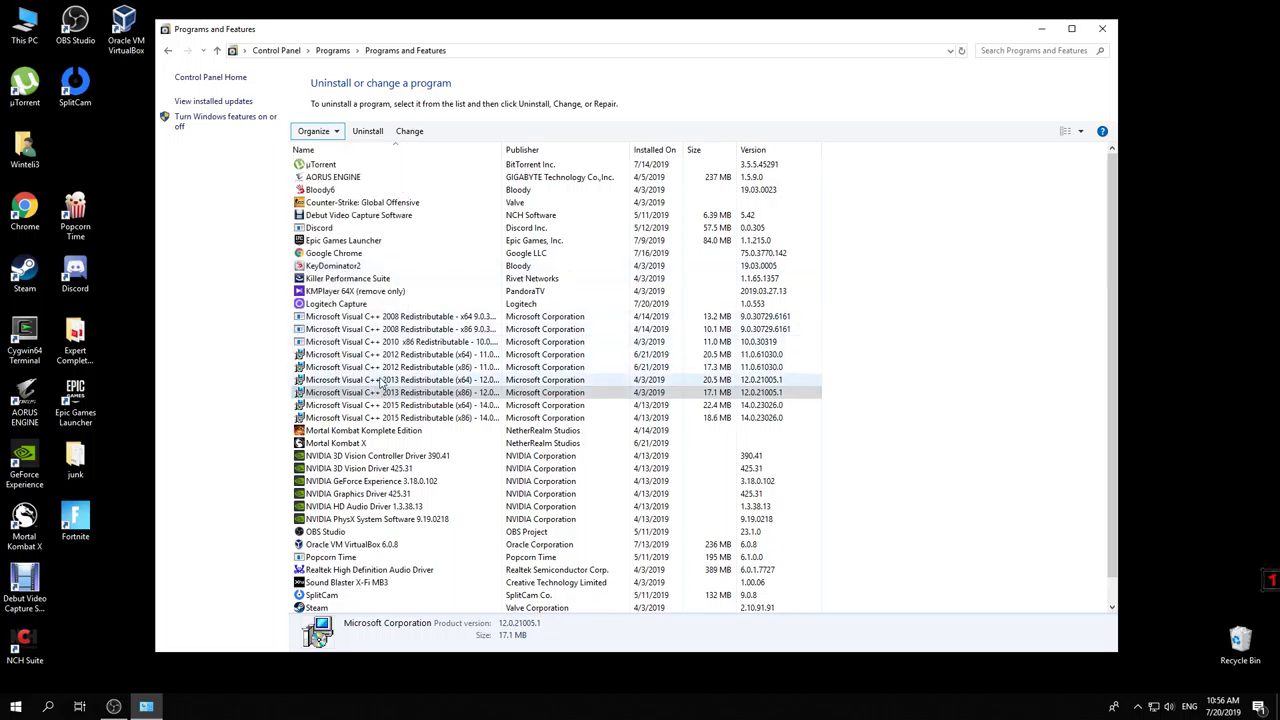
scroll(378, 390, down, 1)
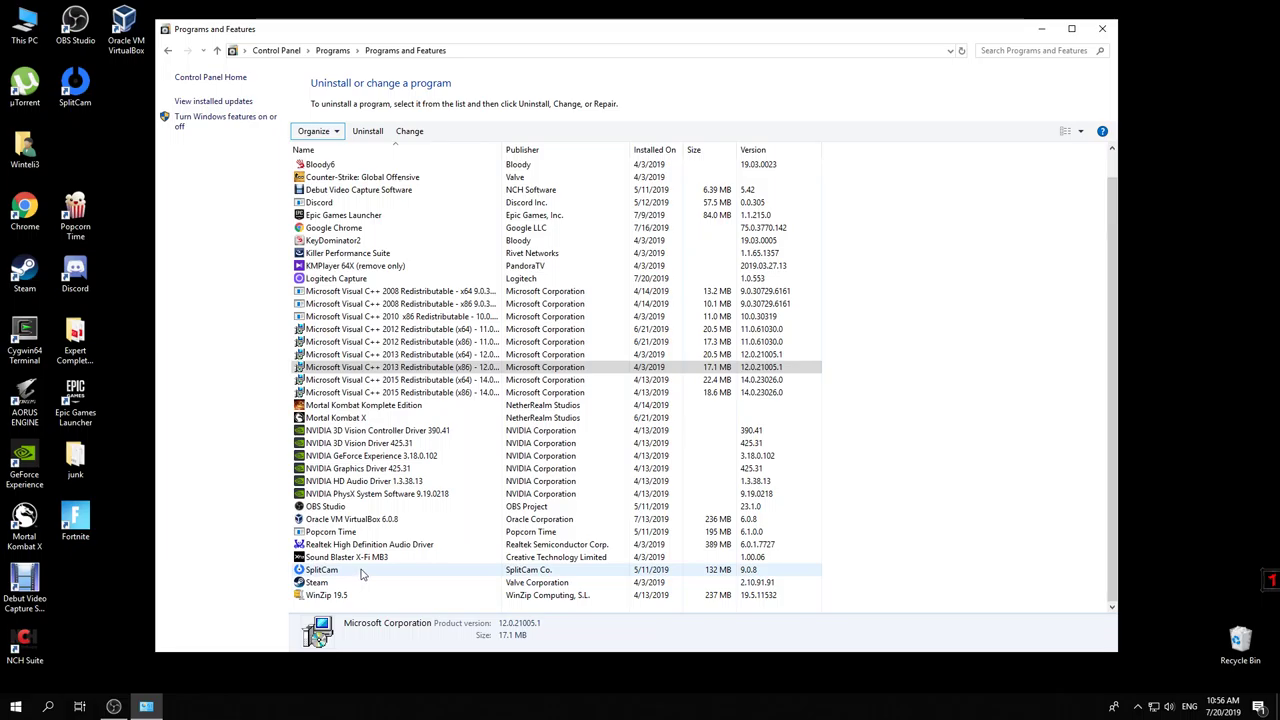
scroll(360, 576, up, 1)
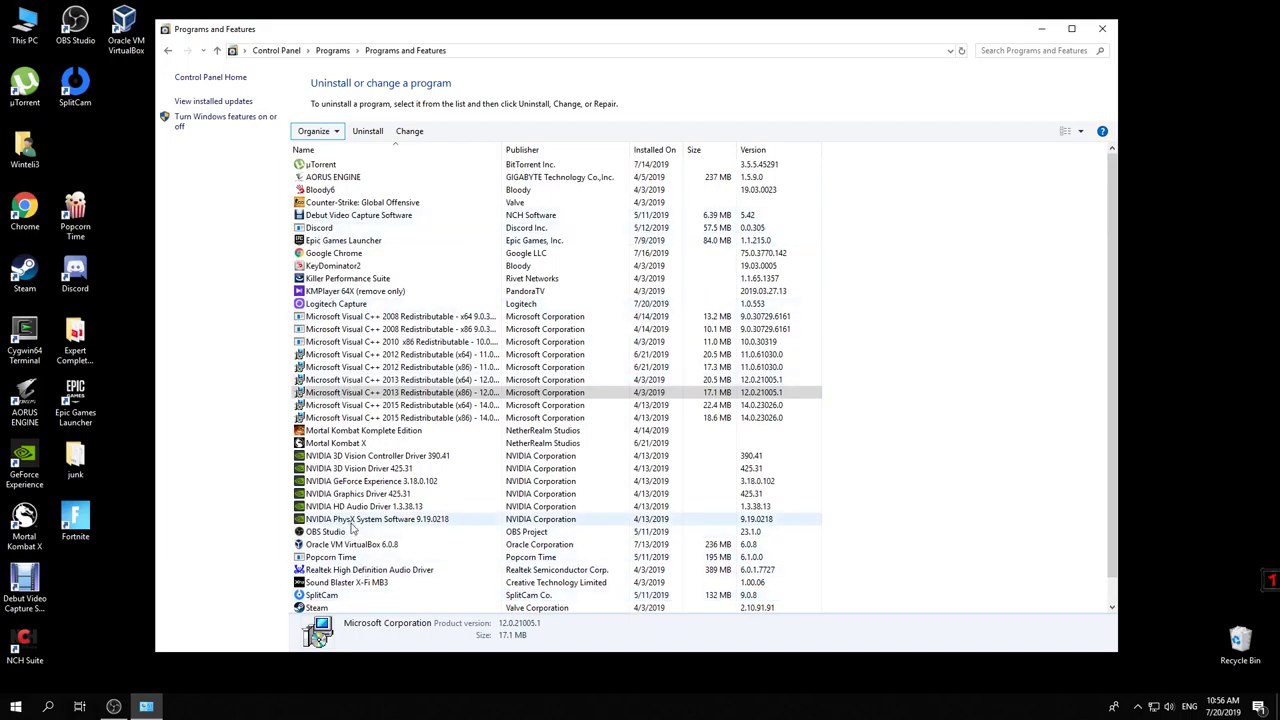
scroll(352, 530, down, 1)
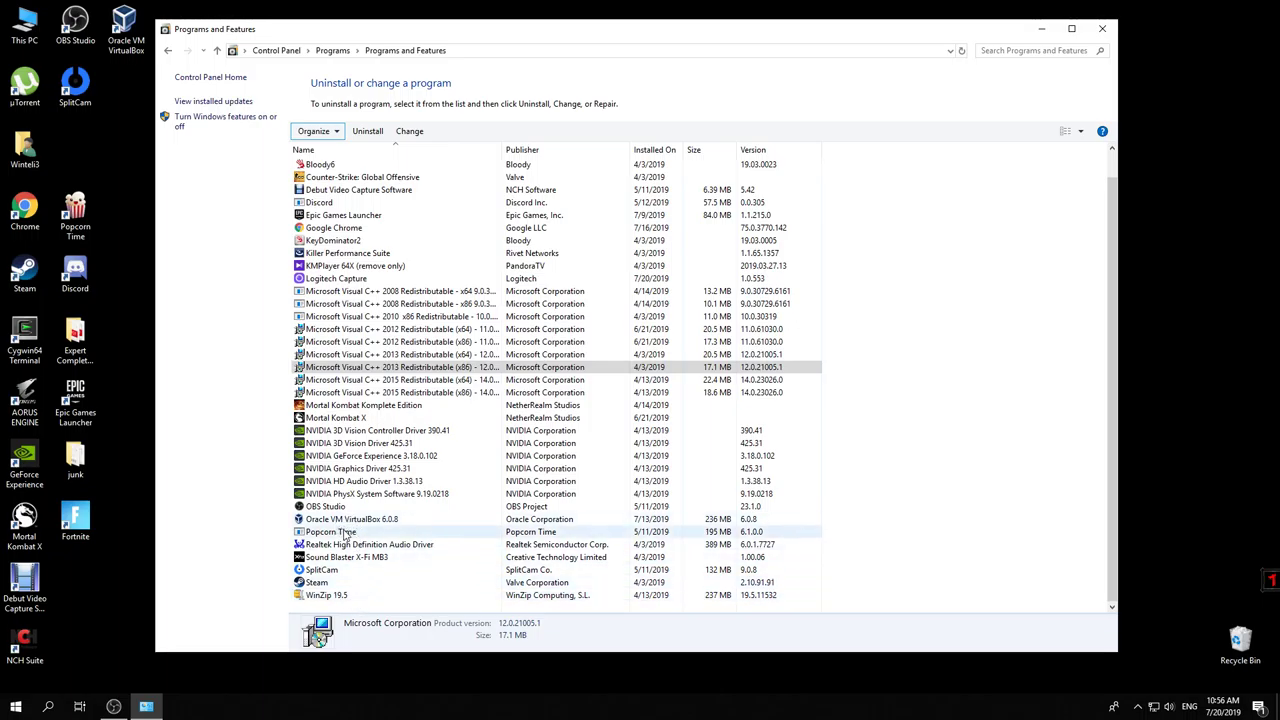
click(316, 131)
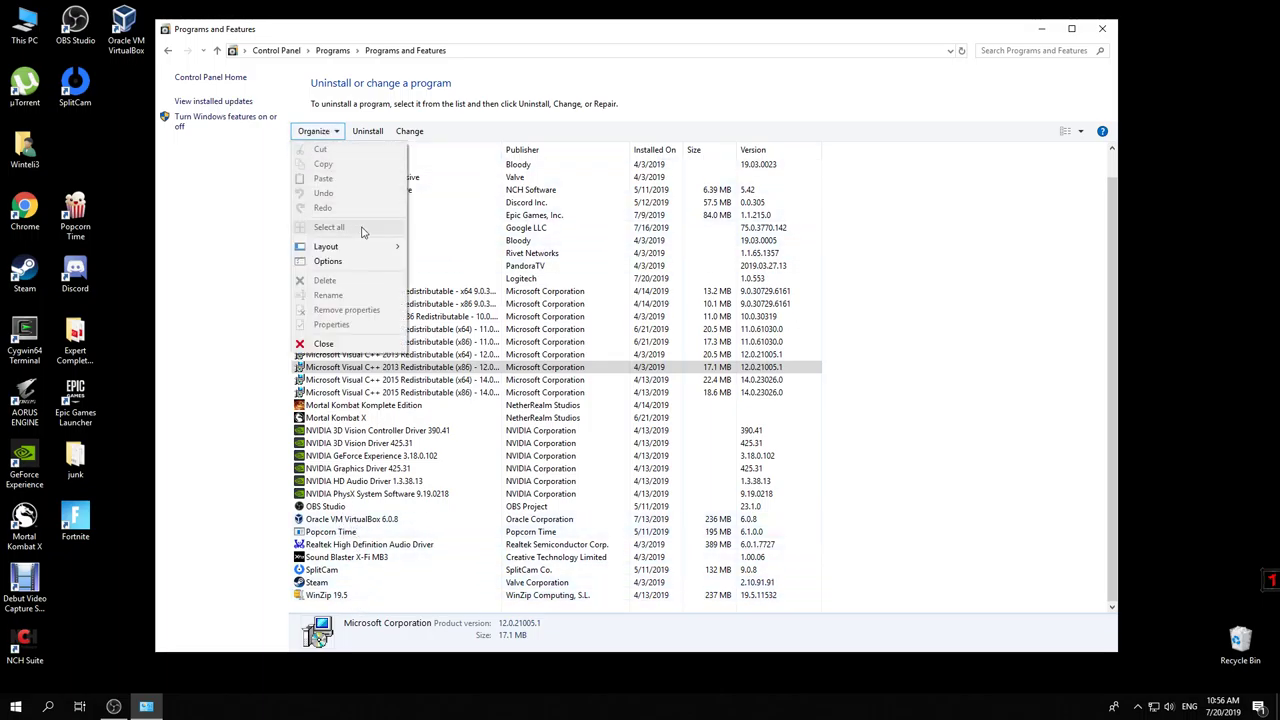
click(361, 262)
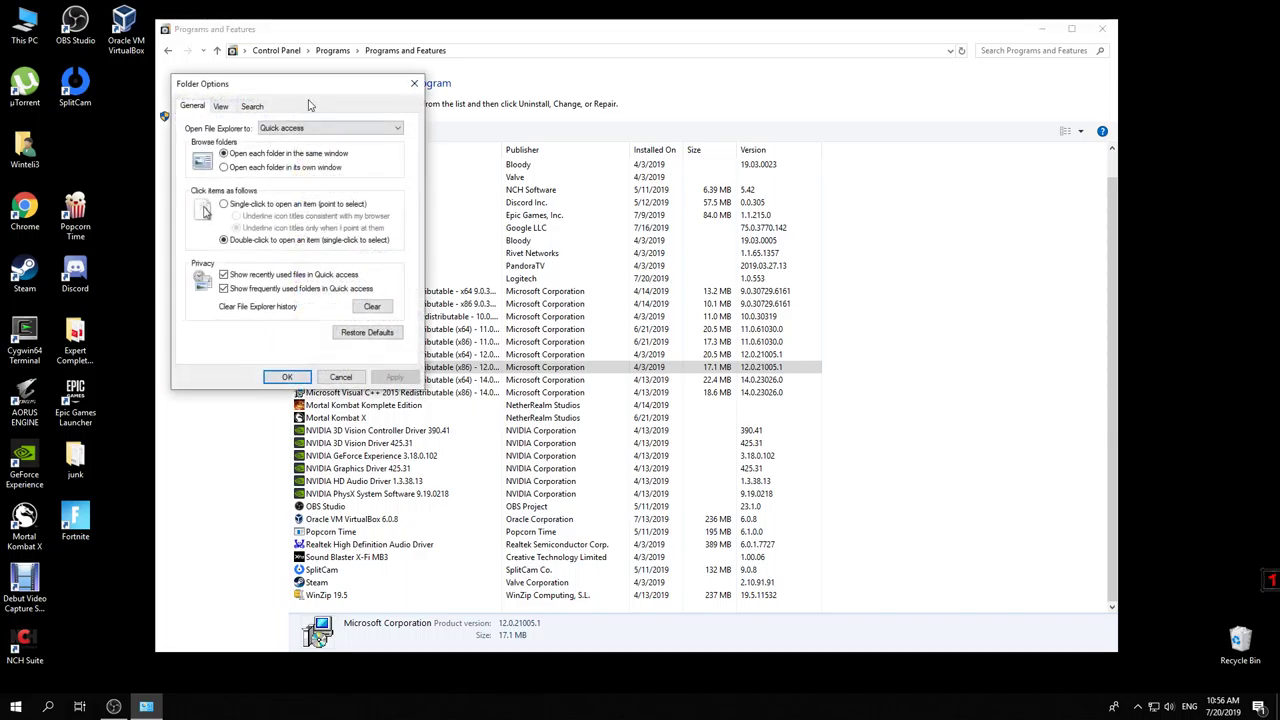
click(410, 84)
scroll(360, 253, up, 1)
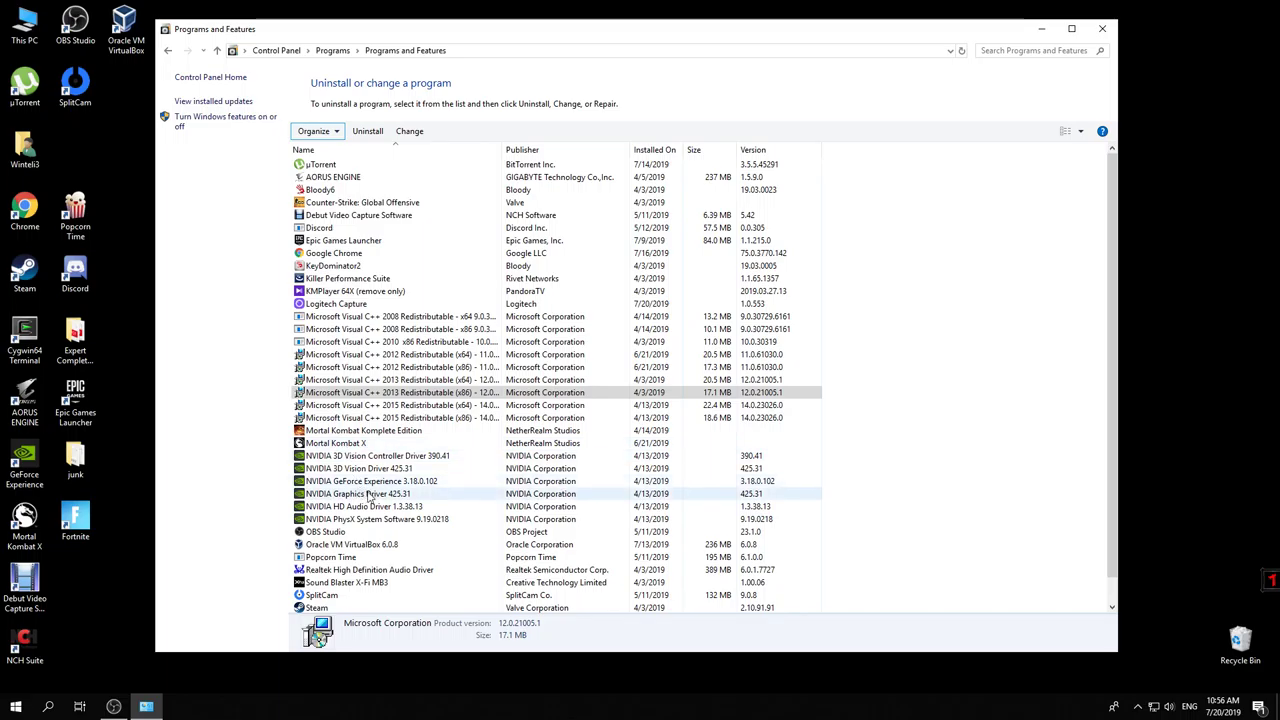
scroll(372, 500, down, 1)
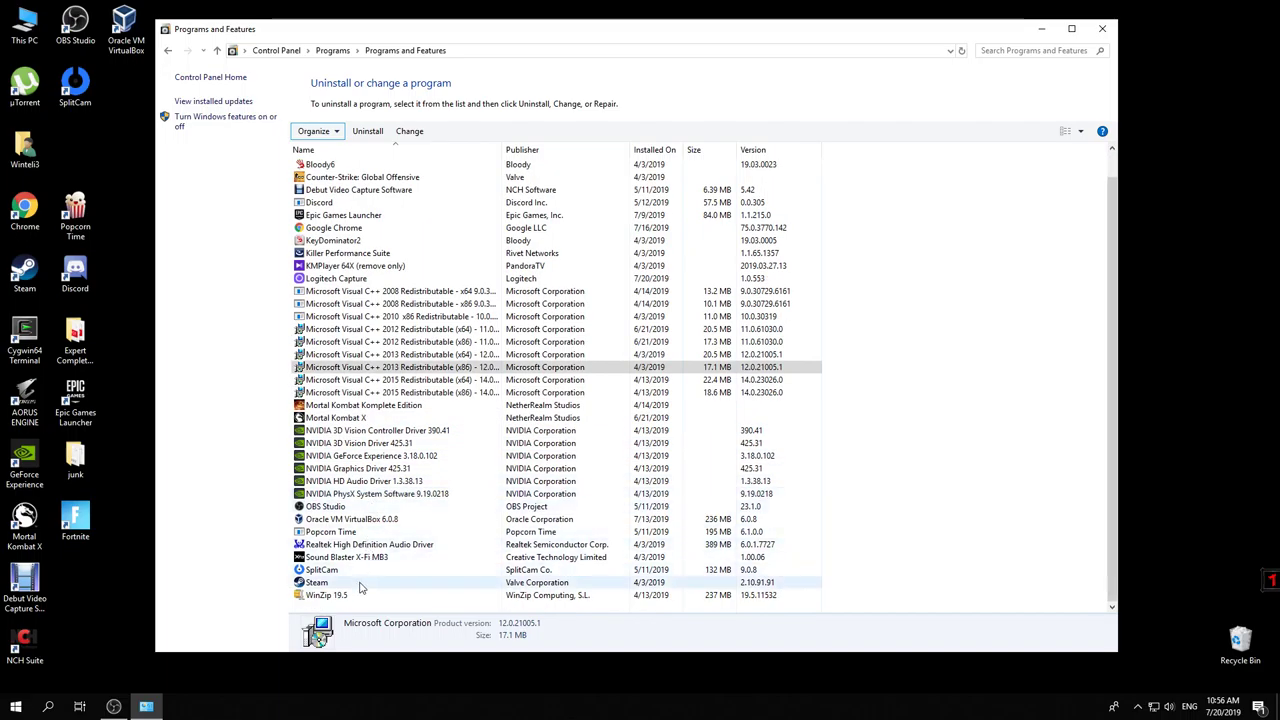
scroll(367, 570, up, 1)
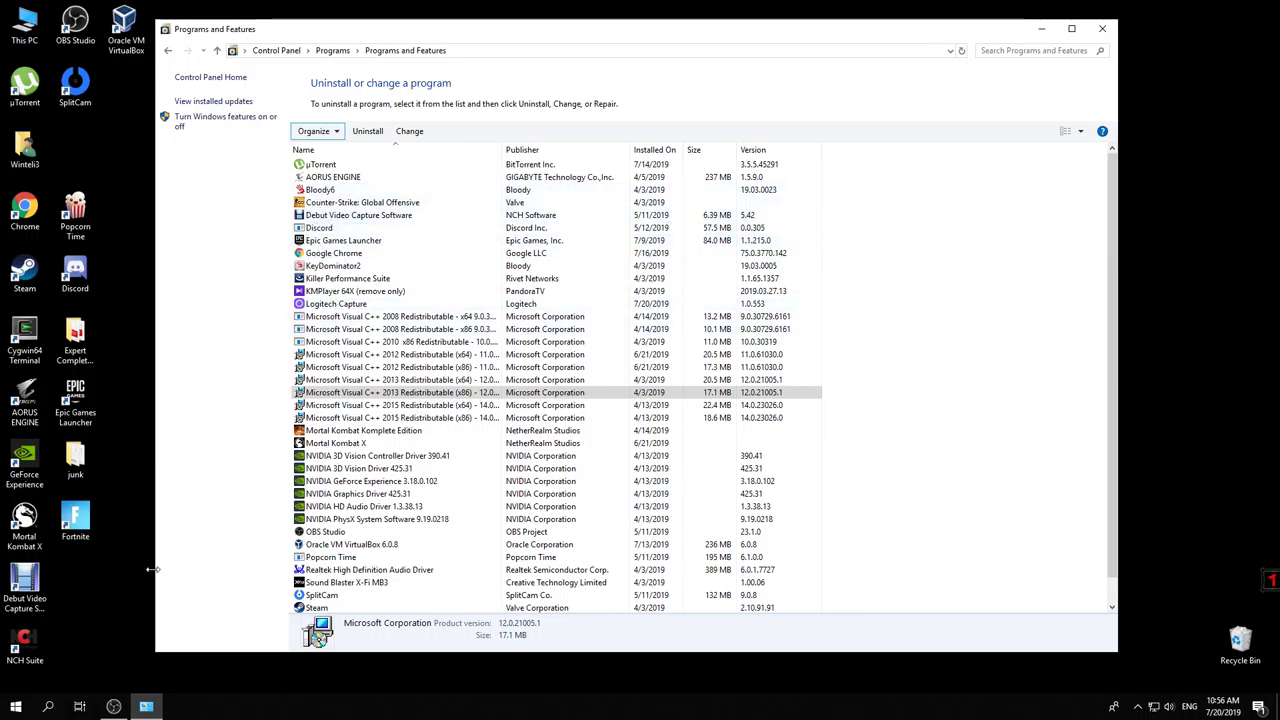
Launch the uninstaller of Debut Video Capture Software from the installed programs and proceed with the Uninstall Debut option.
click(84, 568)
click(44, 582)
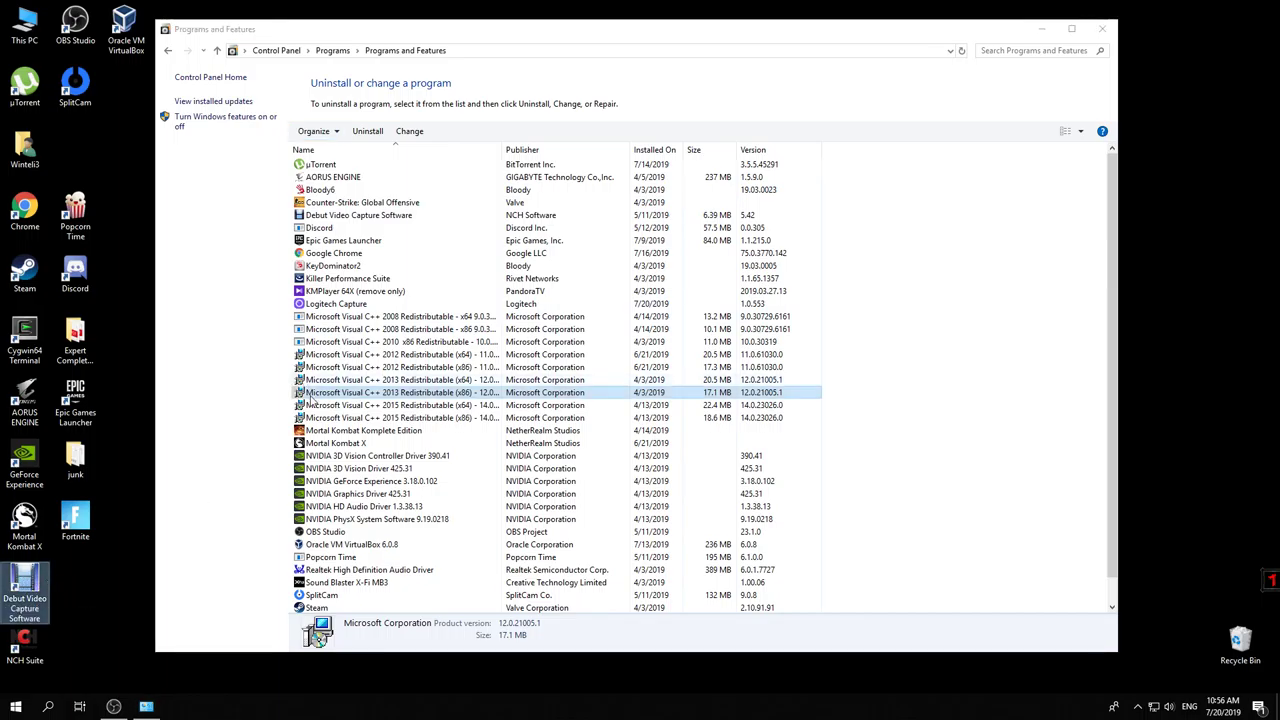
click(357, 220)
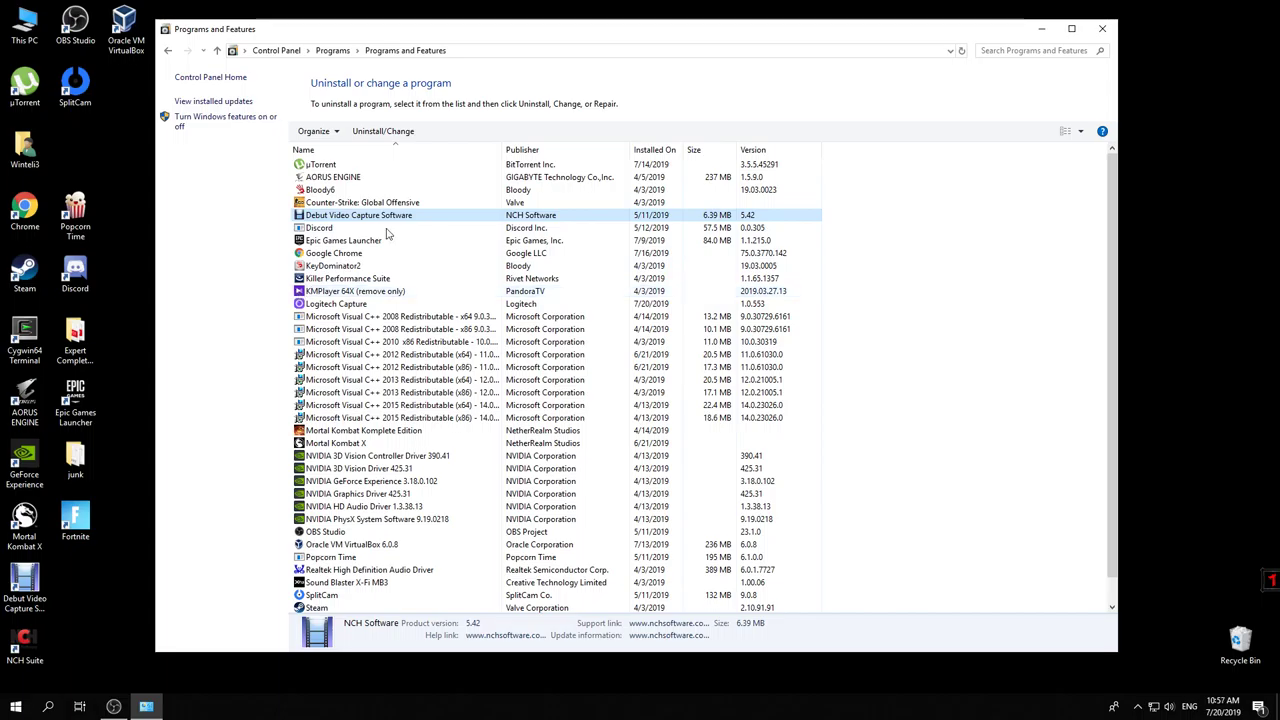
click(376, 136)
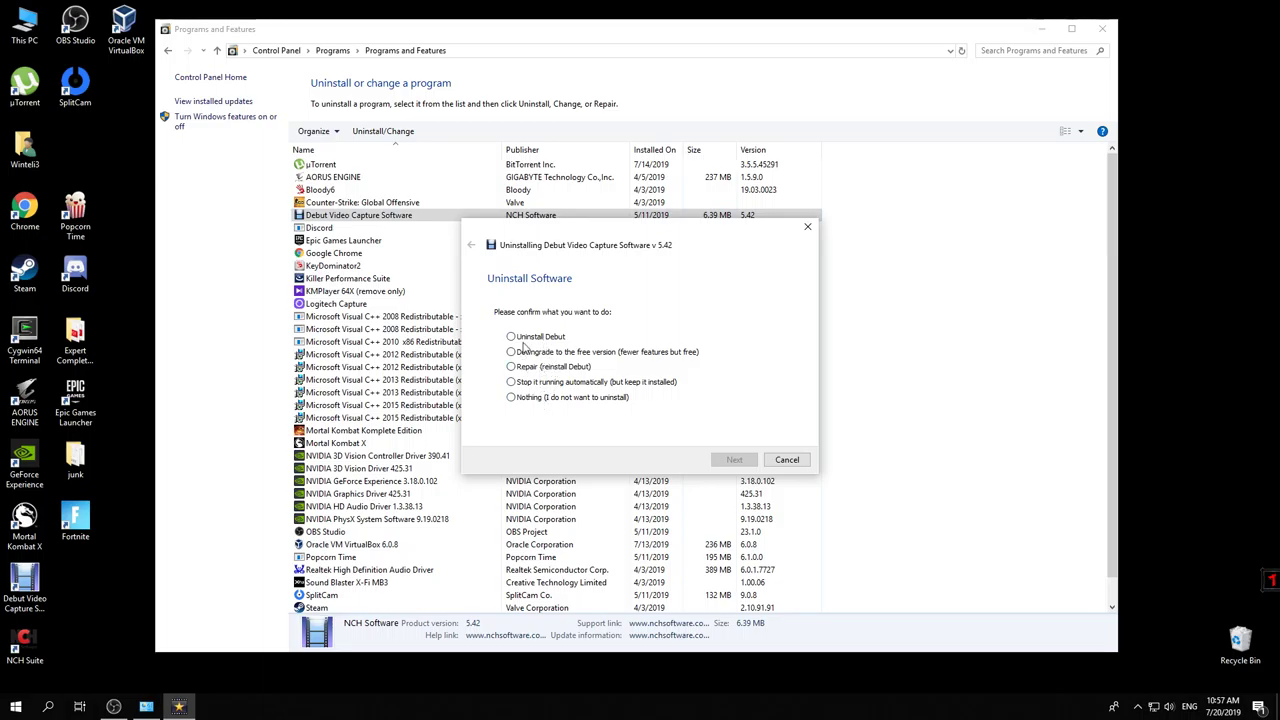
click(530, 337)
click(734, 459)
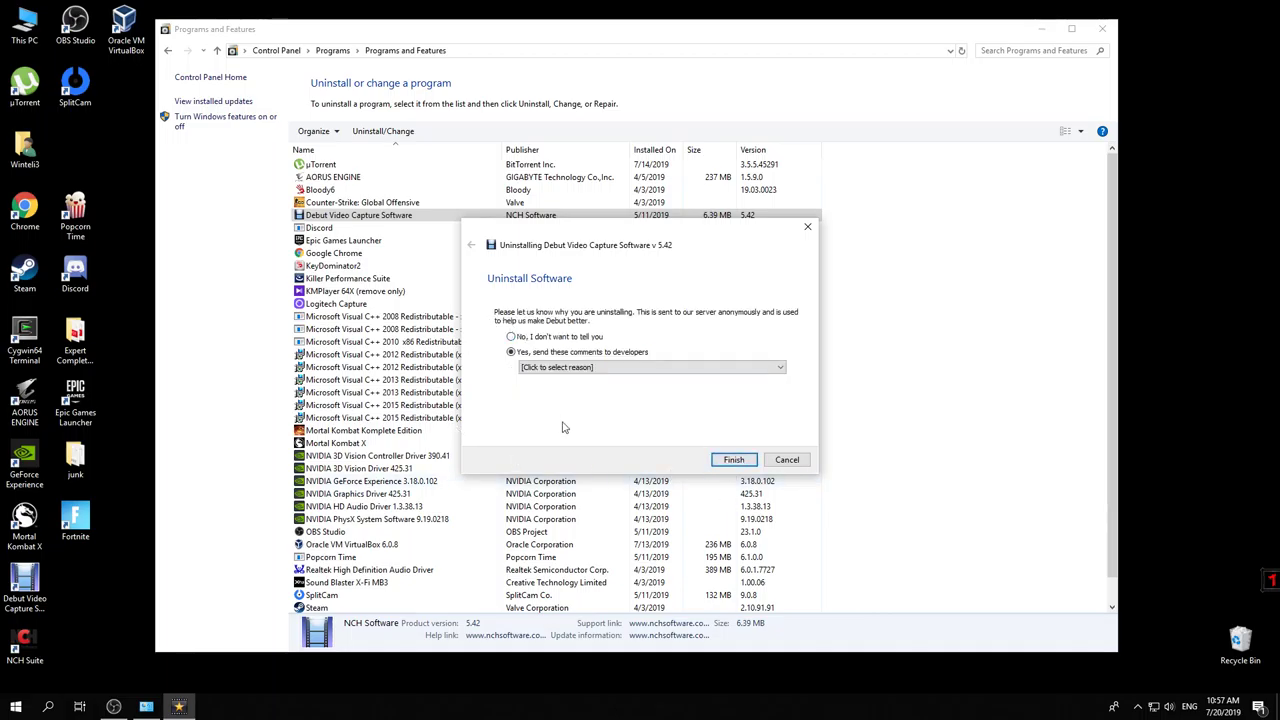
Finish uninstalling Debut with "No, I don't want to tell you" as the reason, decline the reboot and close the completion message.
click(511, 337)
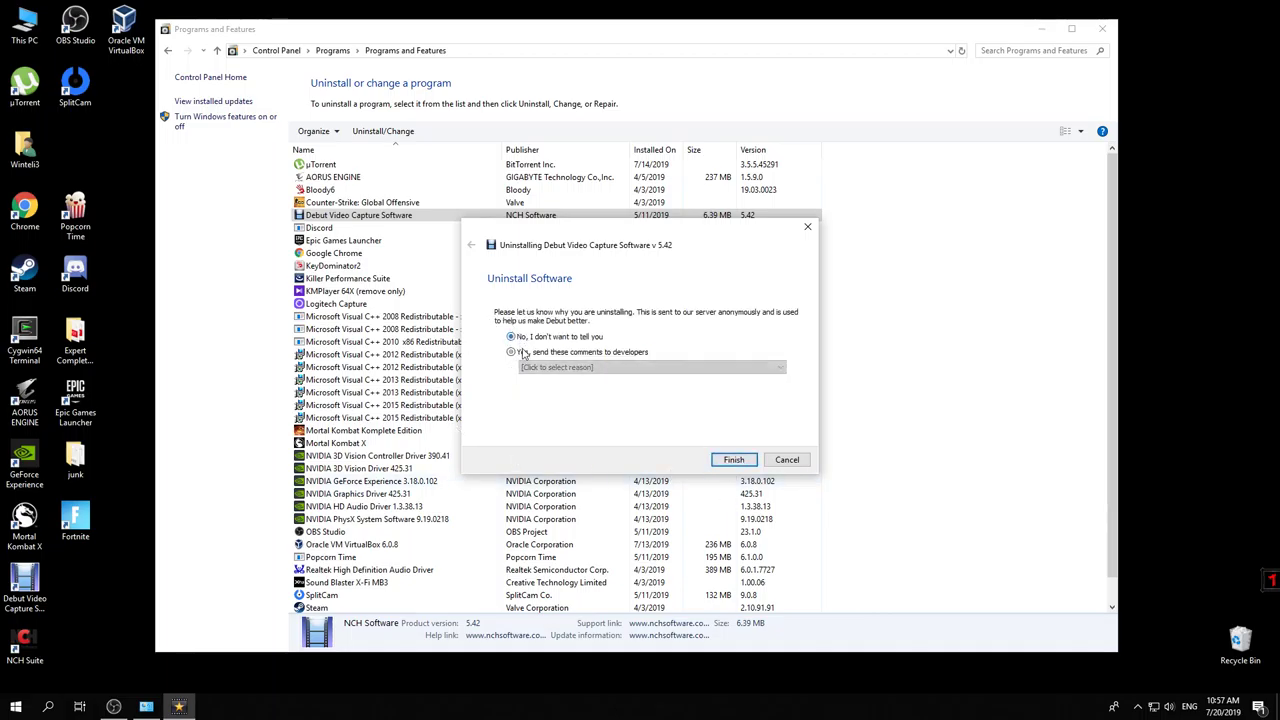
click(734, 459)
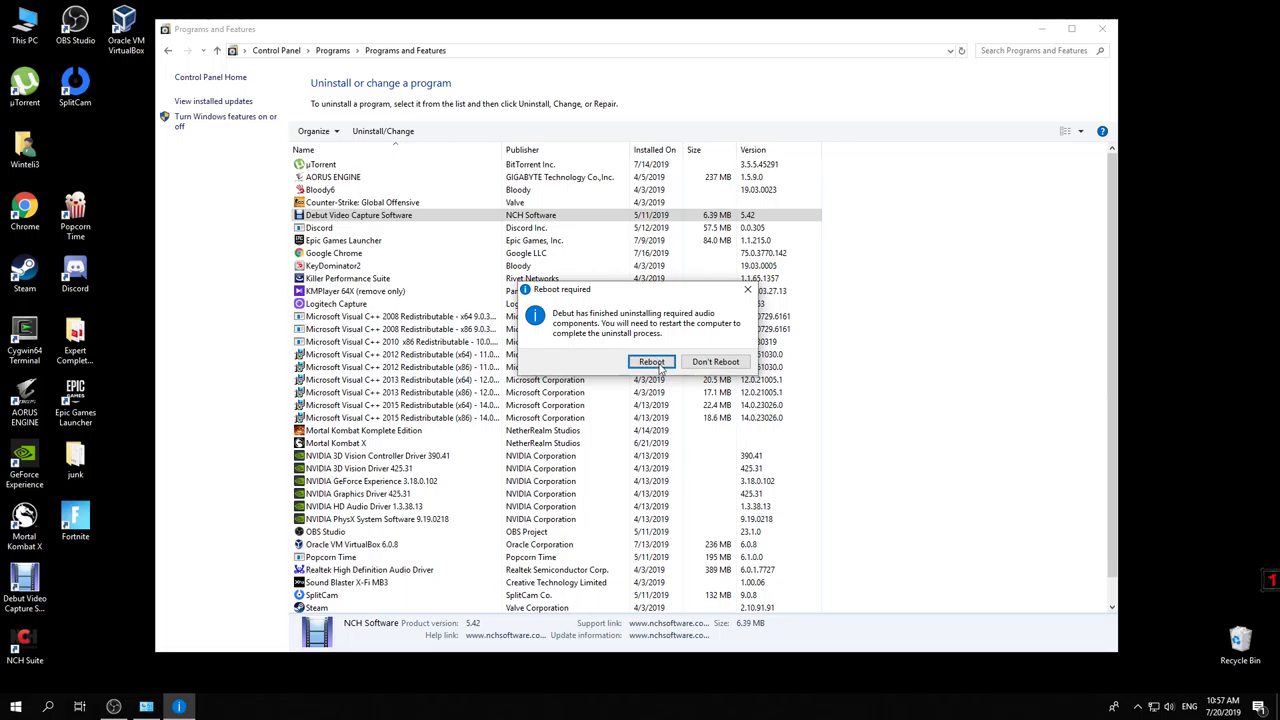
drag(574, 293, 531, 287)
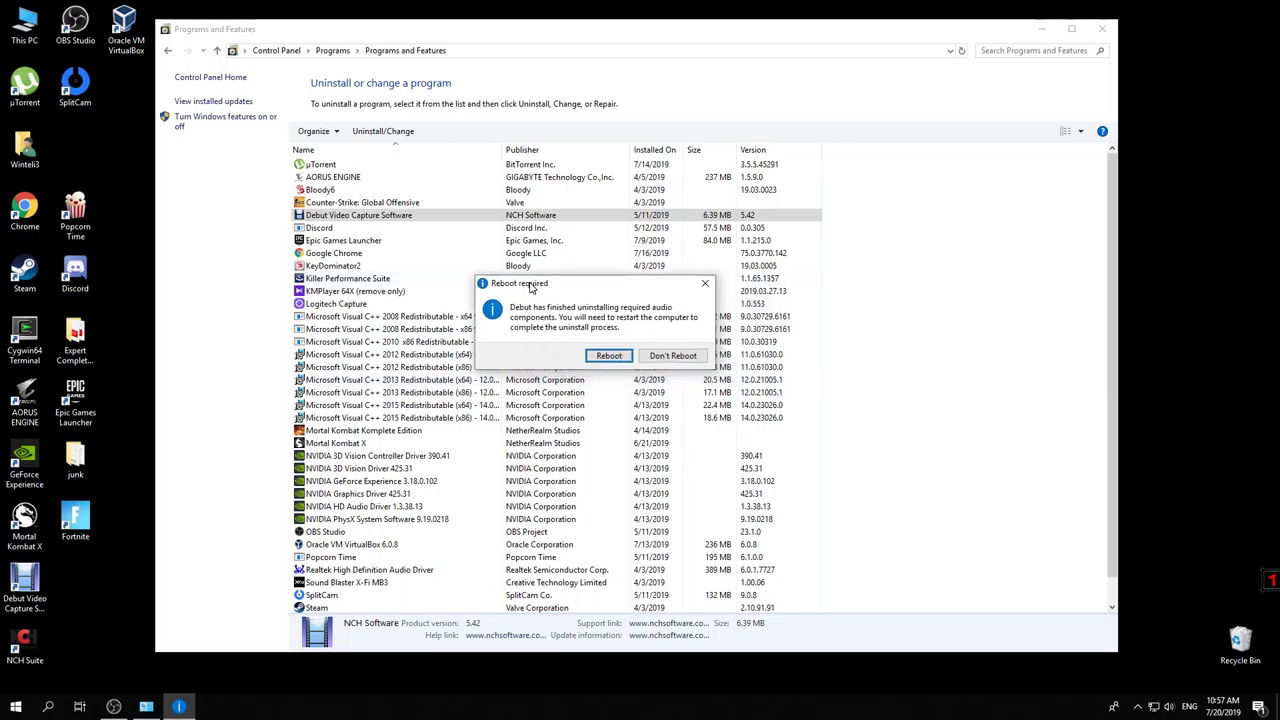
click(683, 358)
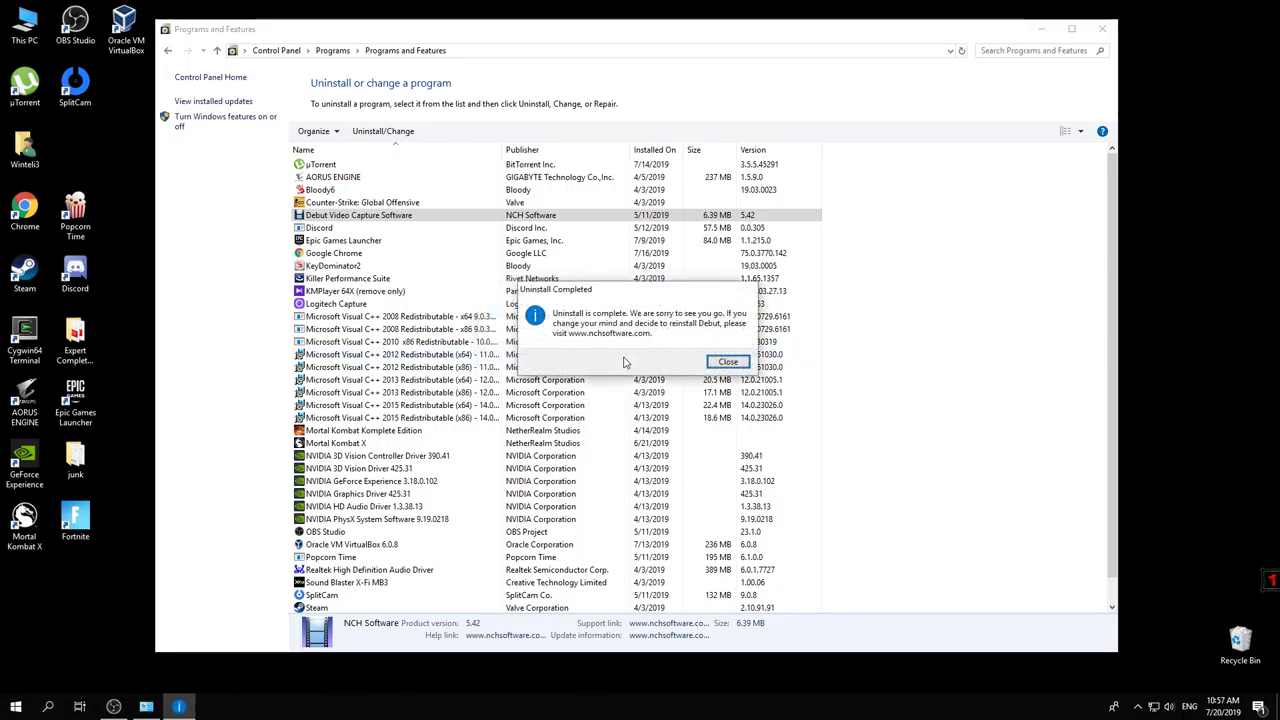
click(727, 364)
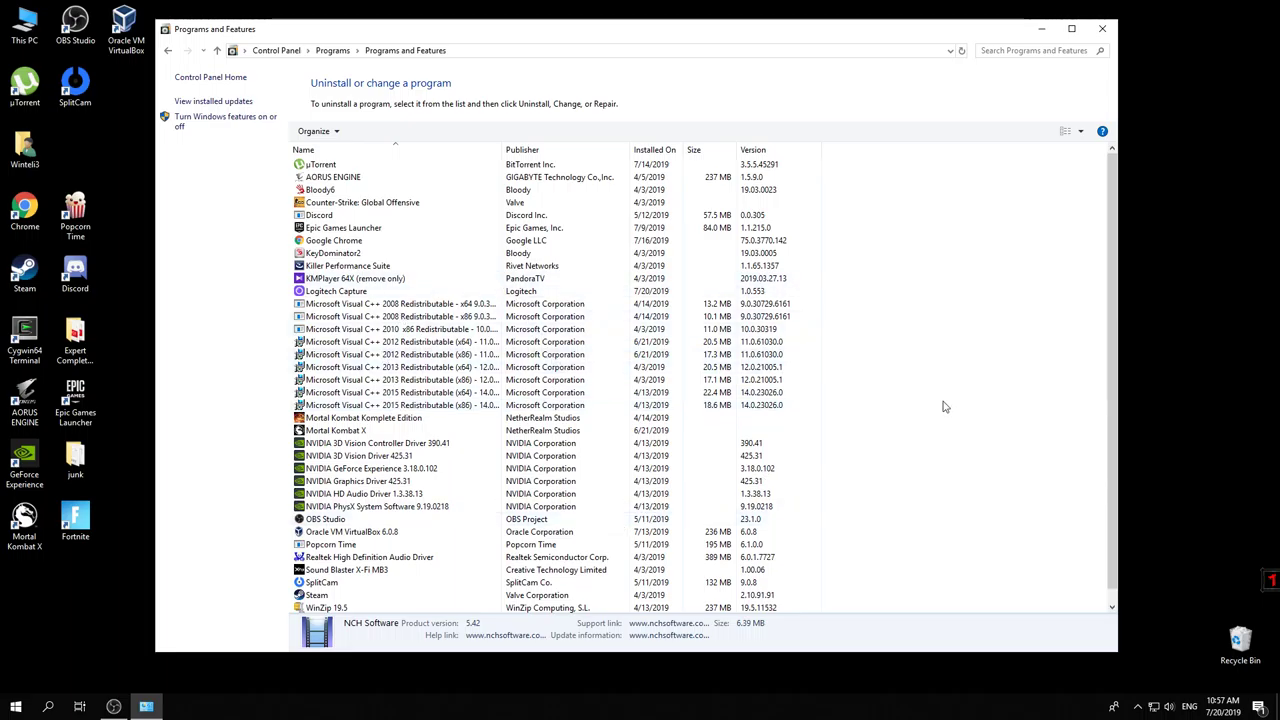
drag(926, 37, 964, 37)
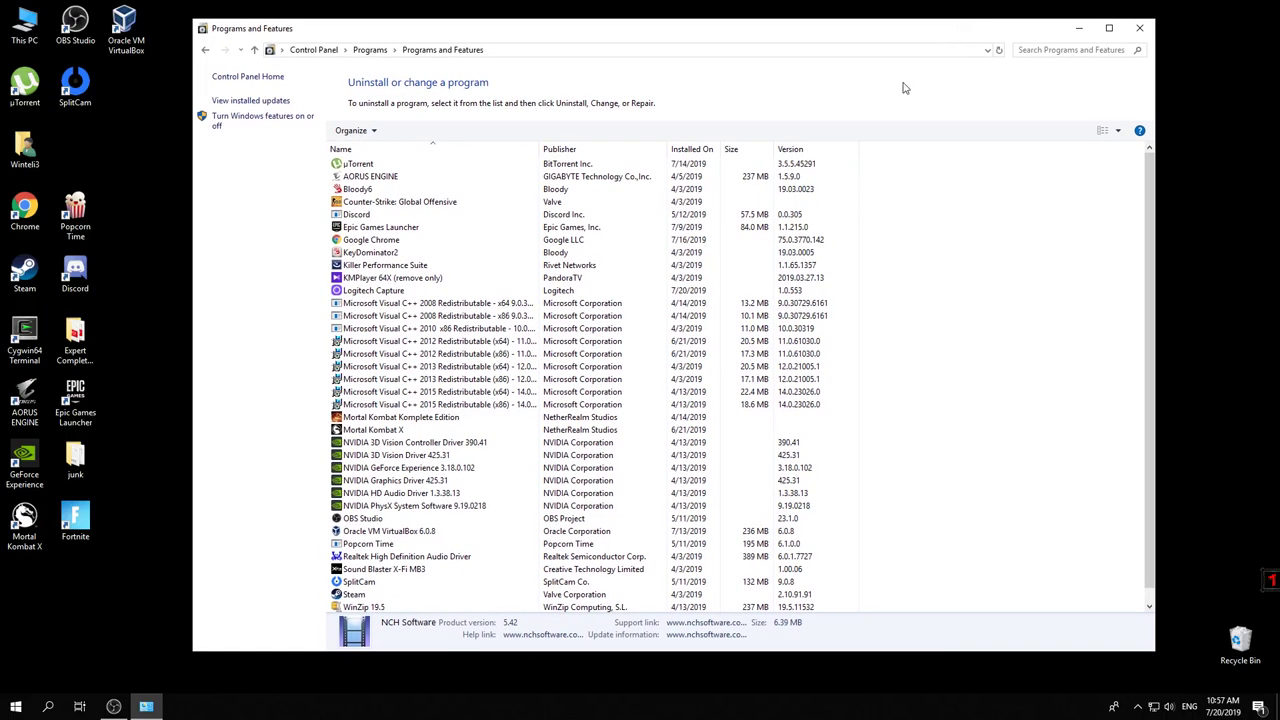